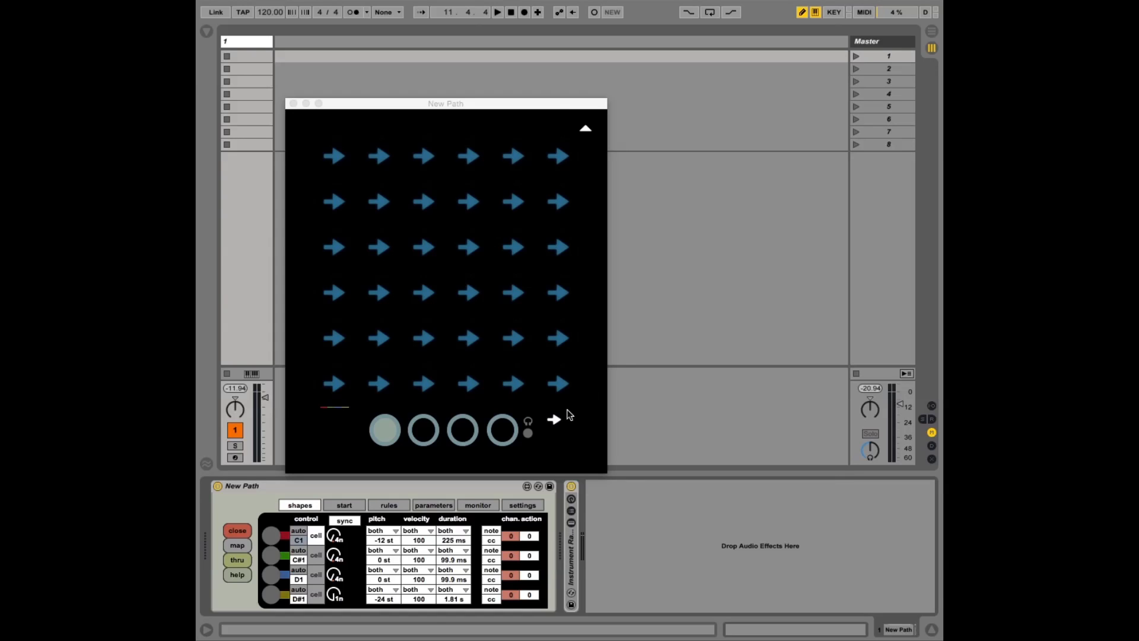
Point the bottom row's third cell left with the single white arrow type and start playback.
left_click(558, 420)
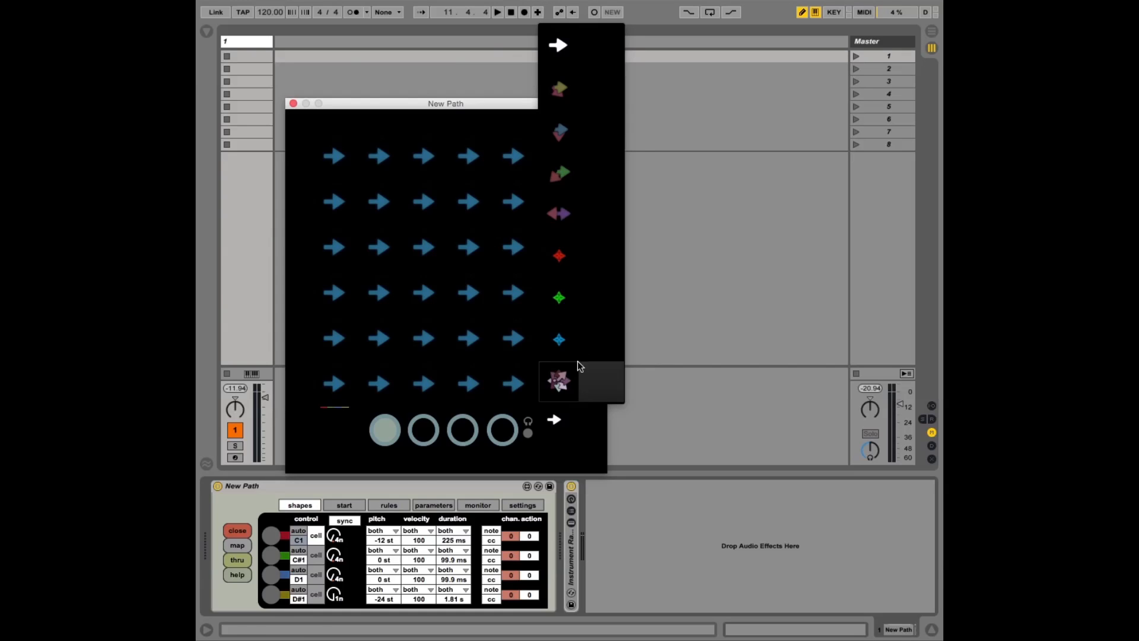
left_click(566, 50)
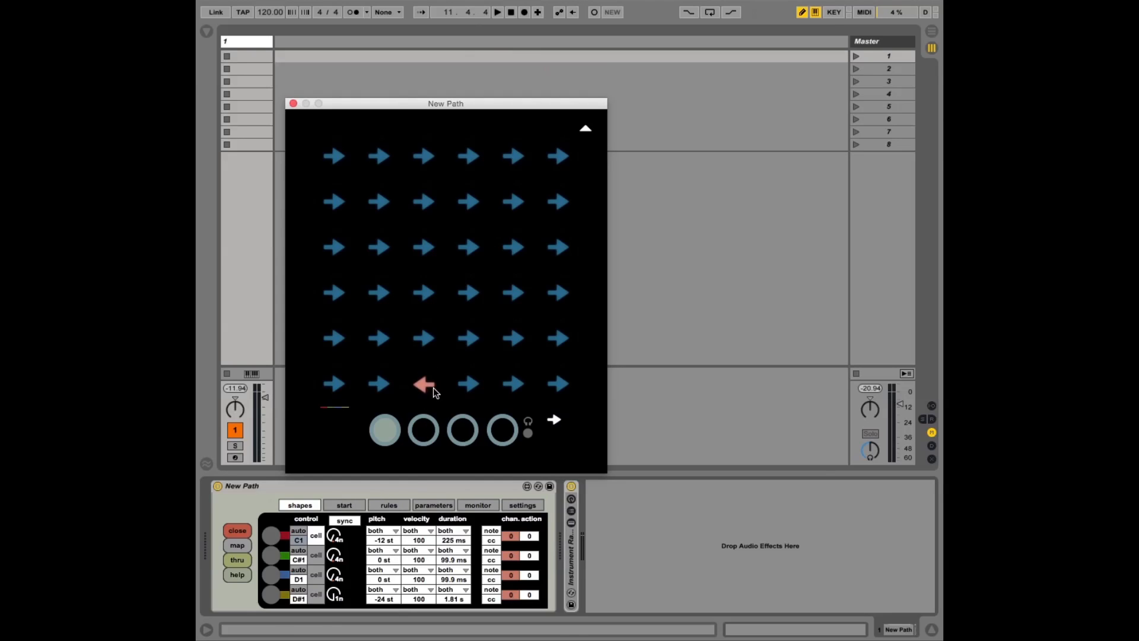
left_click(498, 12)
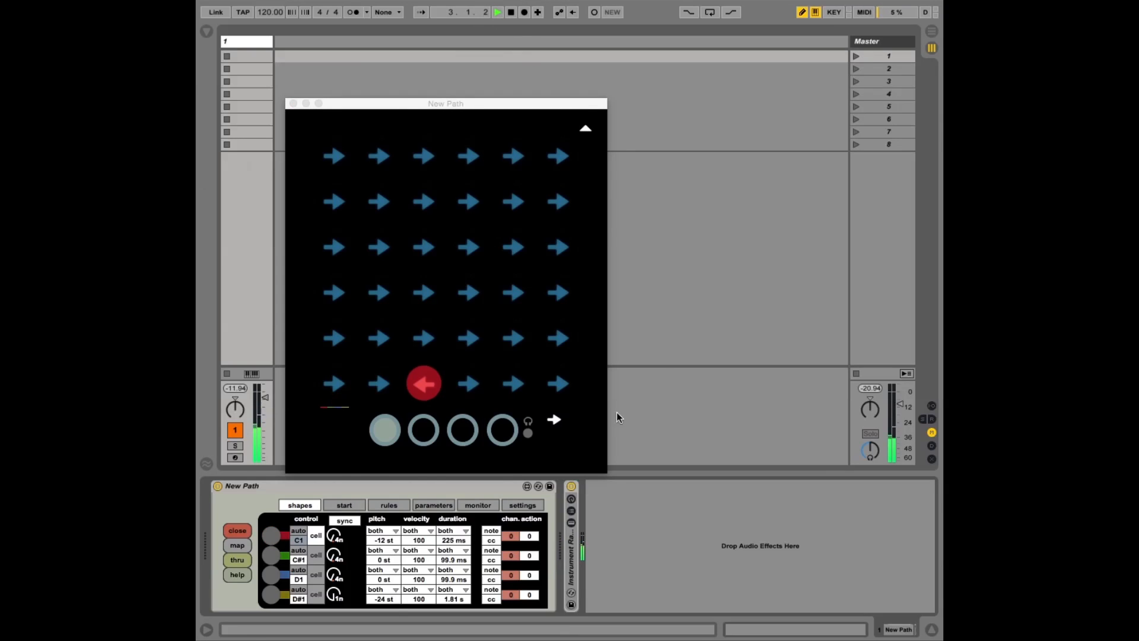
Apply the yellow-and-red split arrow to the third cell of the bottom row and the second cell of the fifth row.
left_click(555, 421)
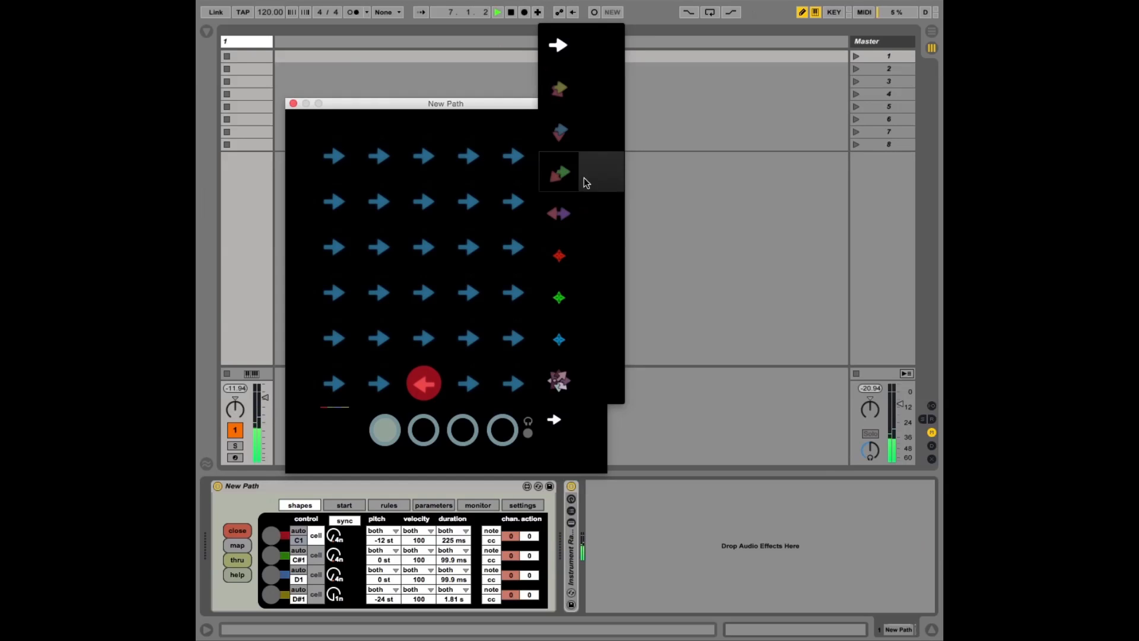
left_click(599, 89)
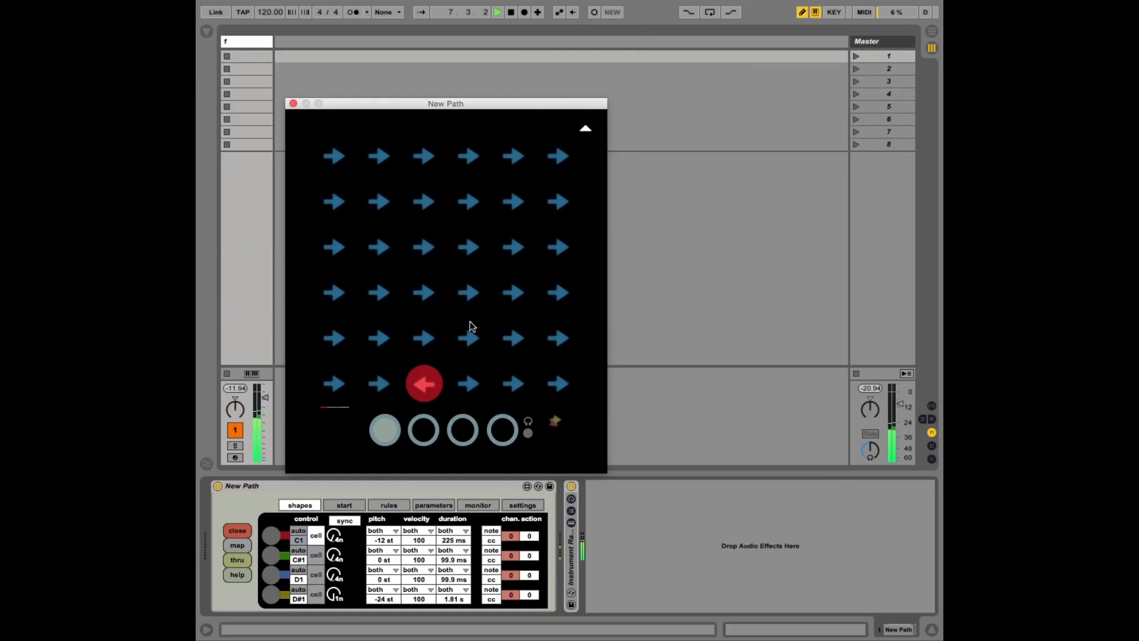
left_click(425, 383)
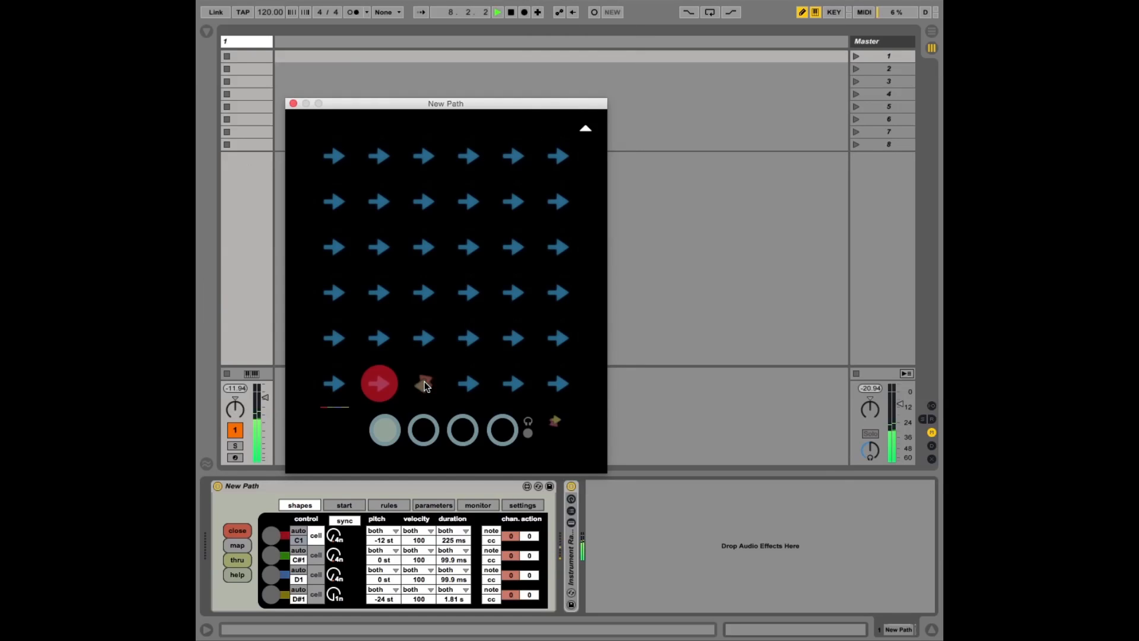
left_click(379, 340)
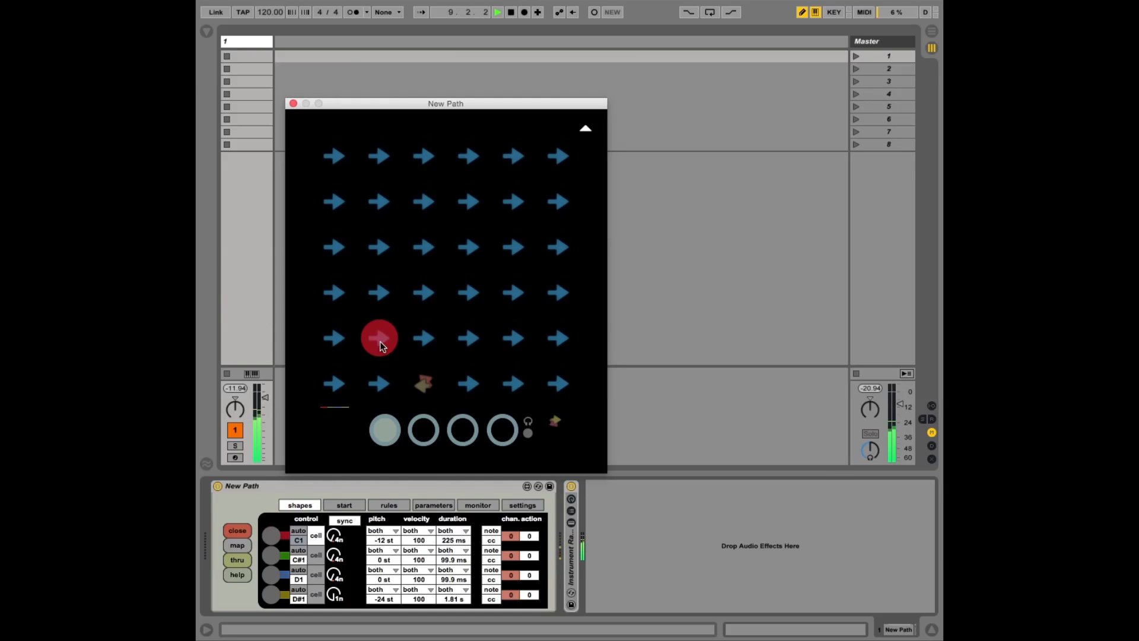
Apply the blue-and-red split arrow to the fifth row's fourth cell and the green-and-red split arrow to its first cell.
left_click(554, 423)
left_click(560, 122)
left_click(468, 340)
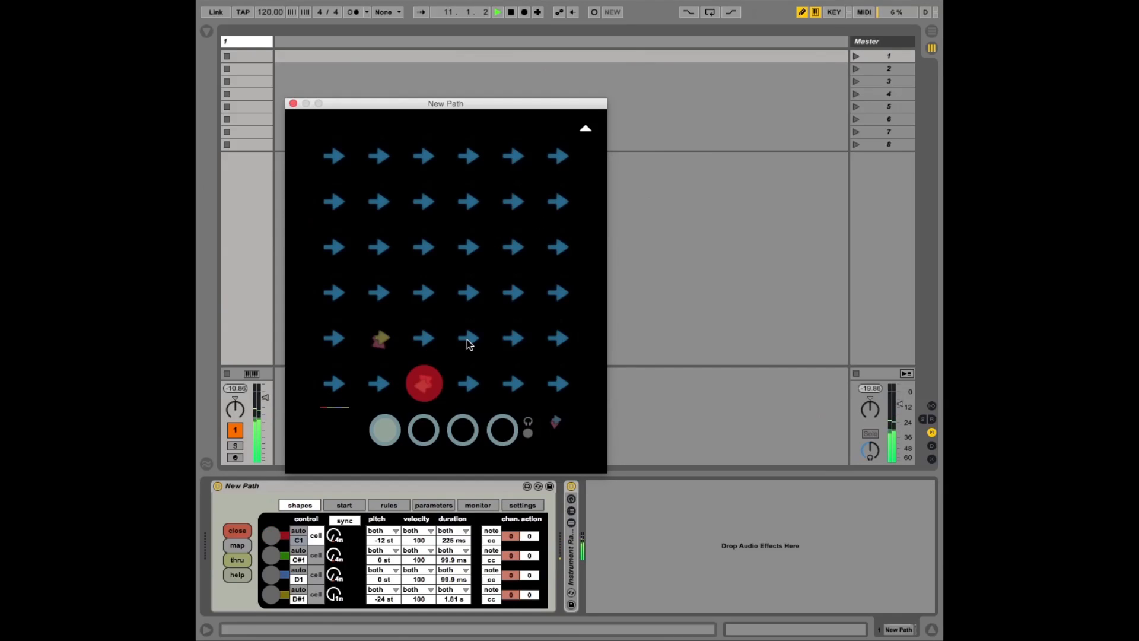
left_click(558, 422)
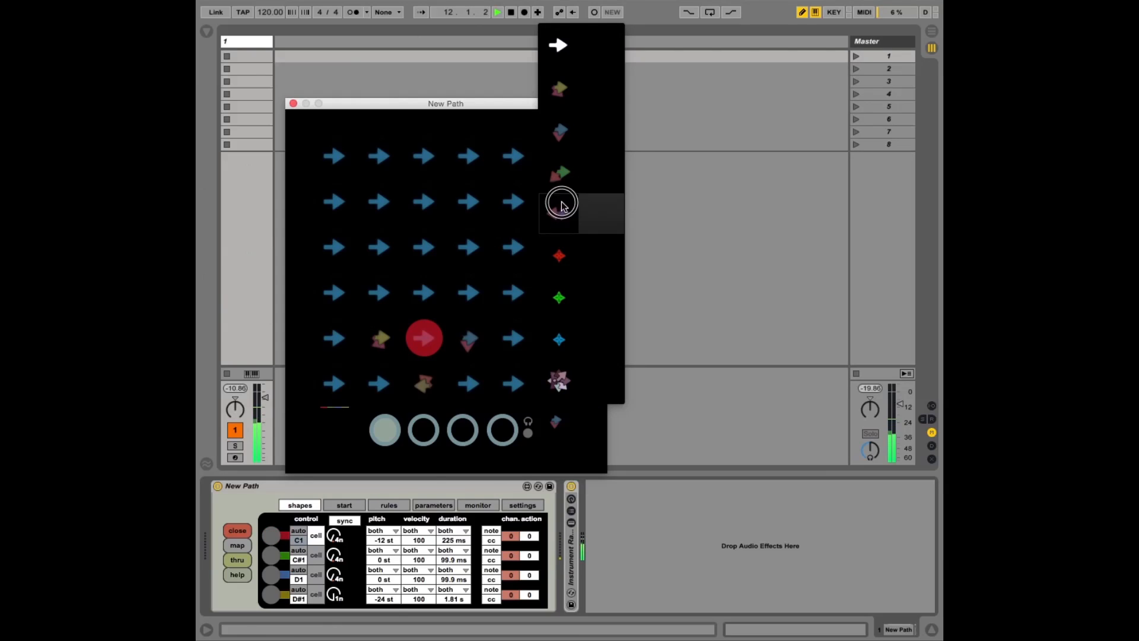
left_click(559, 173)
left_click(340, 344)
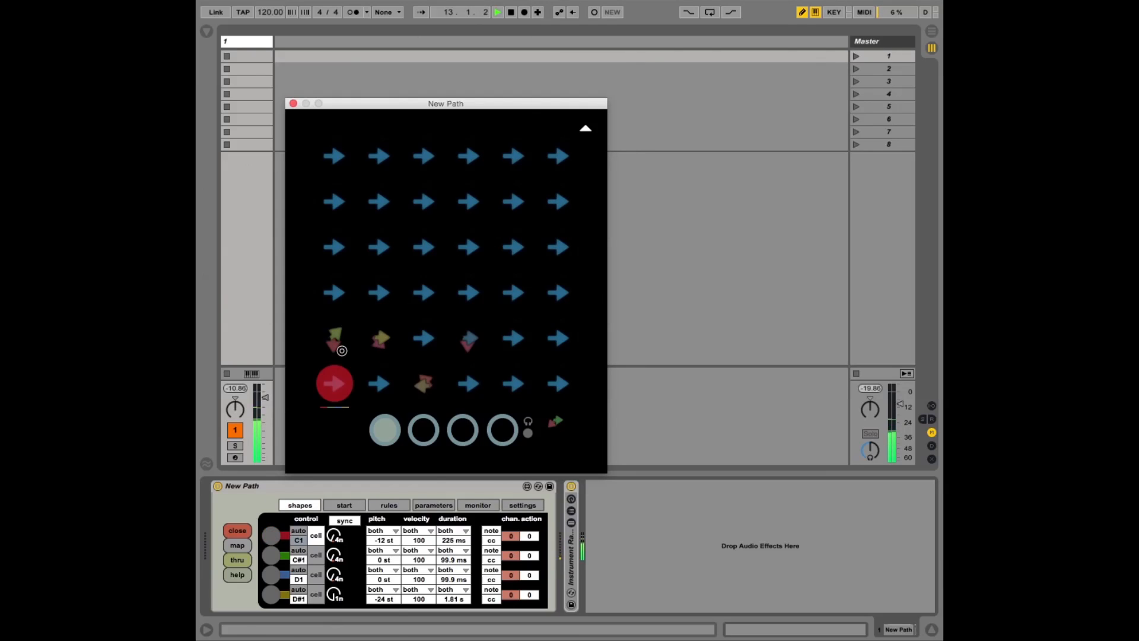
Apply the purple two-way opposite arrow to the last three cells of the bottom row.
left_click(556, 420)
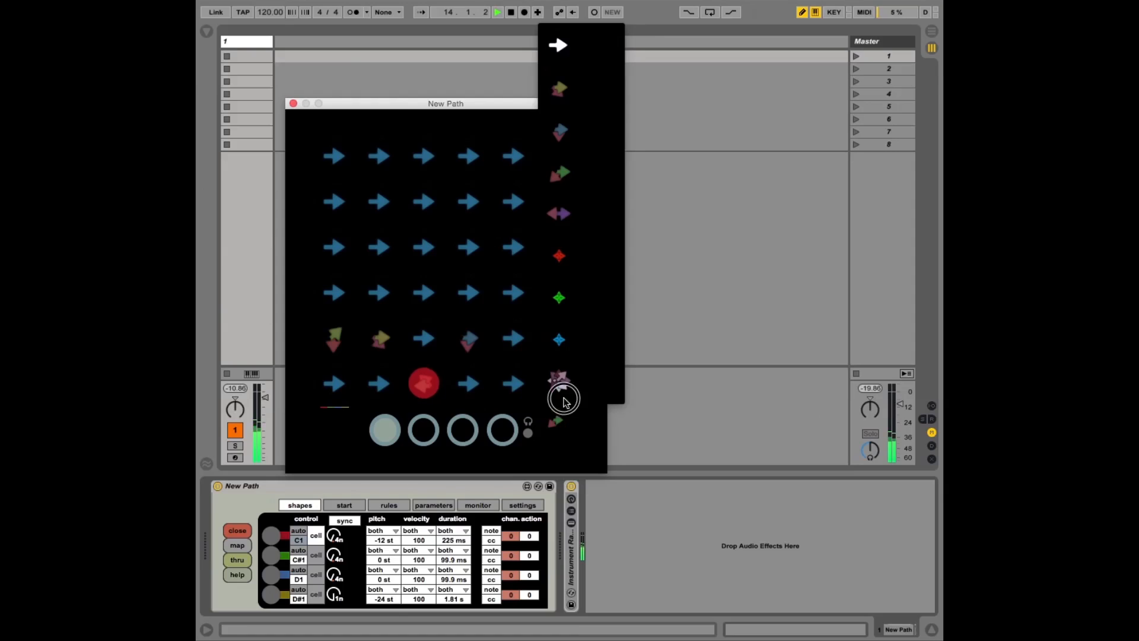
left_click(559, 212)
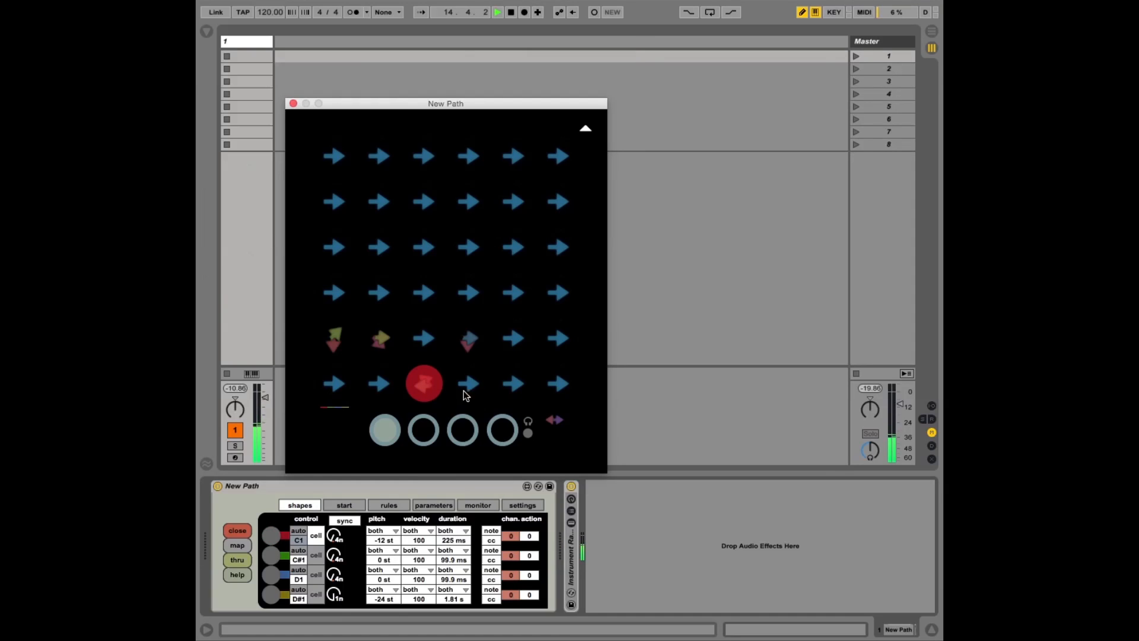
left_click(515, 384)
left_click(558, 384)
With the single arrow type, point the fourth row's second cell left and its first cell down.
left_click(554, 420)
left_click(557, 45)
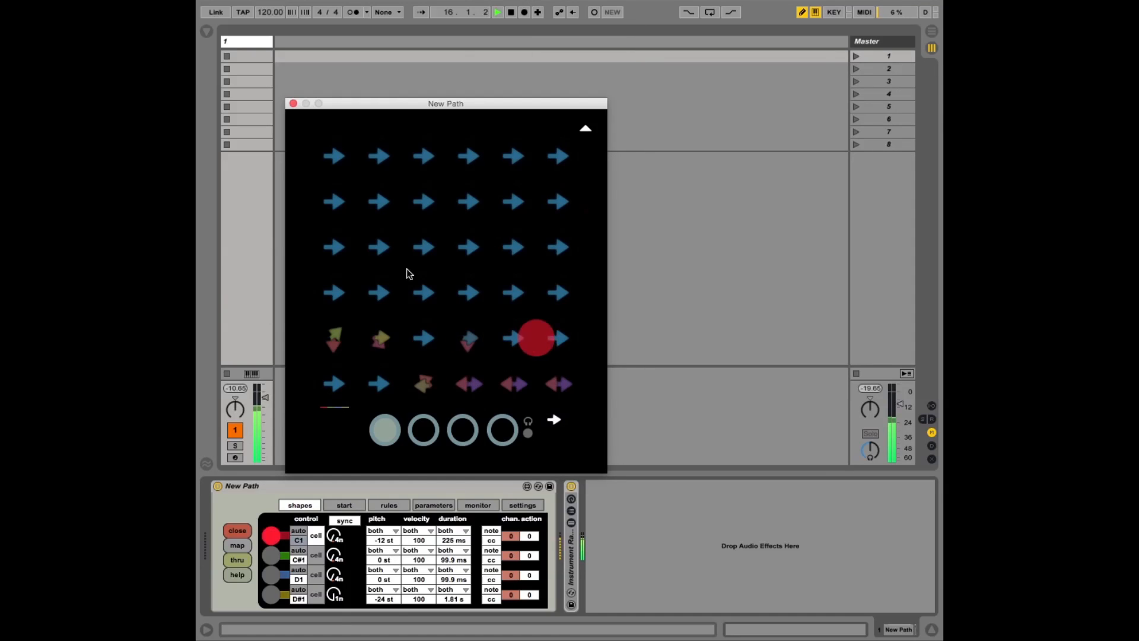
mouse_move(380, 291)
left_mouse_down()
mouse_move(371, 315)
mouse_move(331, 292)
left_mouse_up()
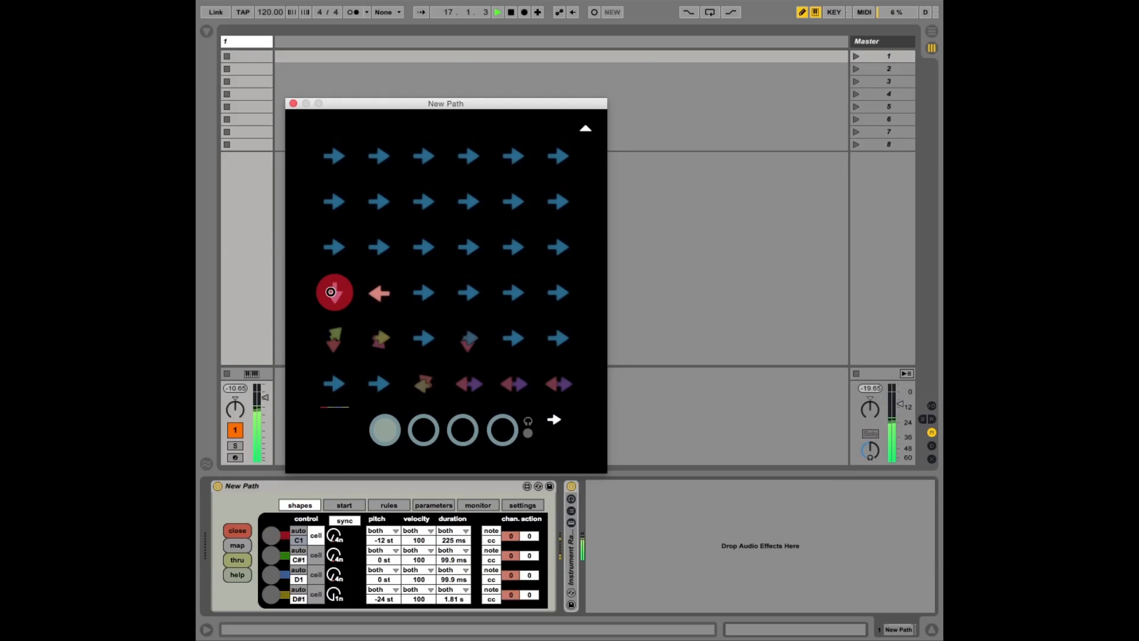
Set the yellow cell percentages to 69% and 91% in row five's first two cells, and 15%, 79%, 71%, 26% in the bottom row's last four.
left_click(463, 435)
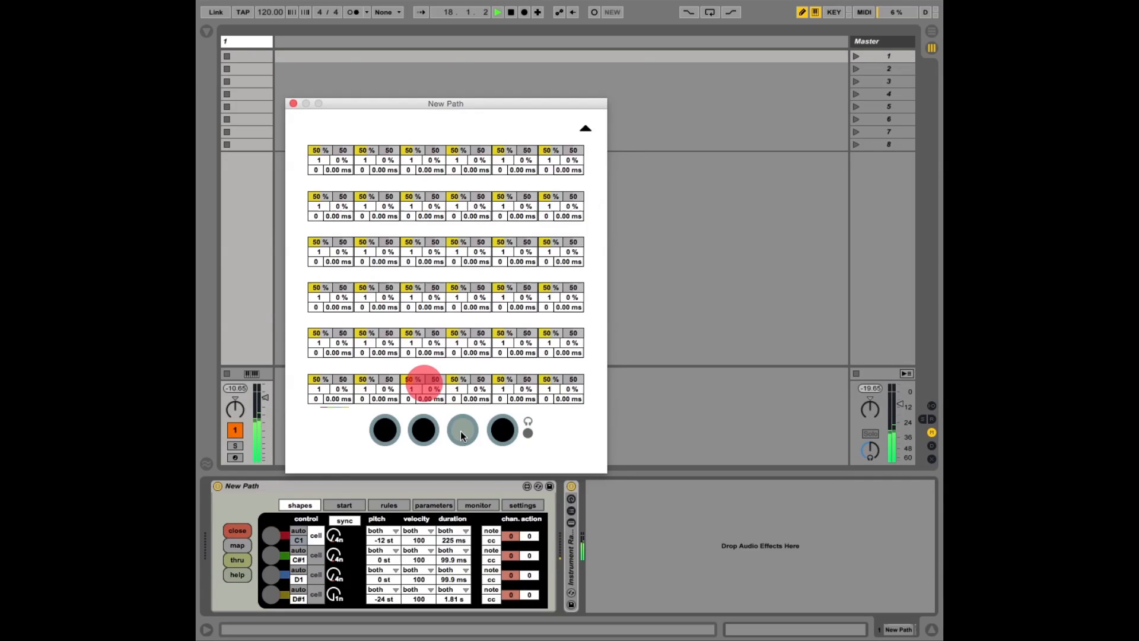
left_click_drag(318, 328, 380, 297)
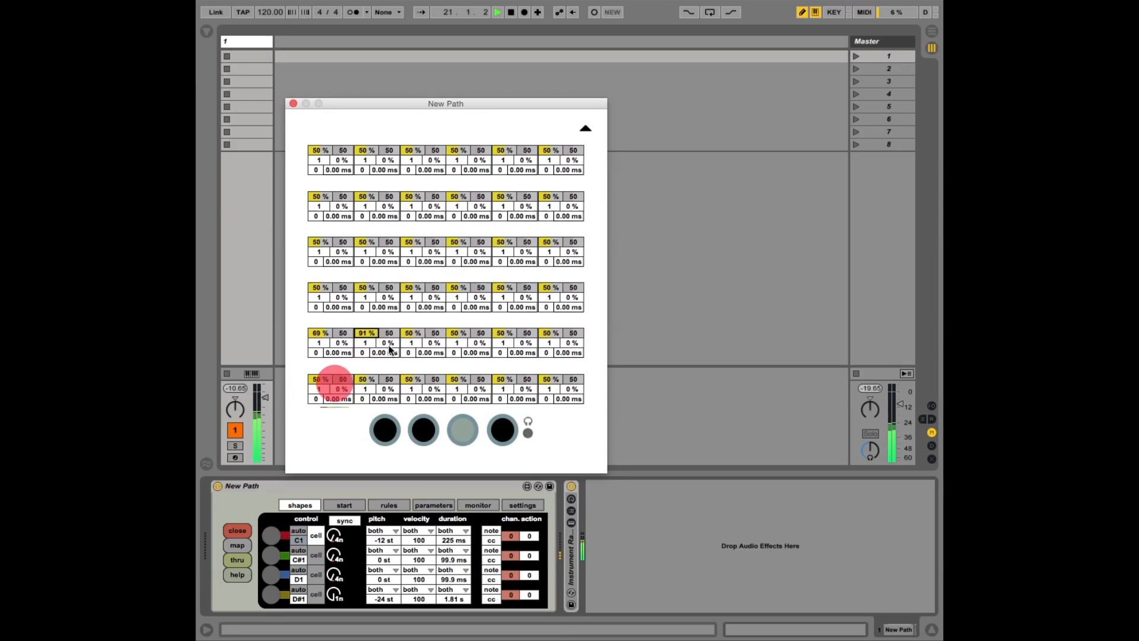
left_click(417, 381)
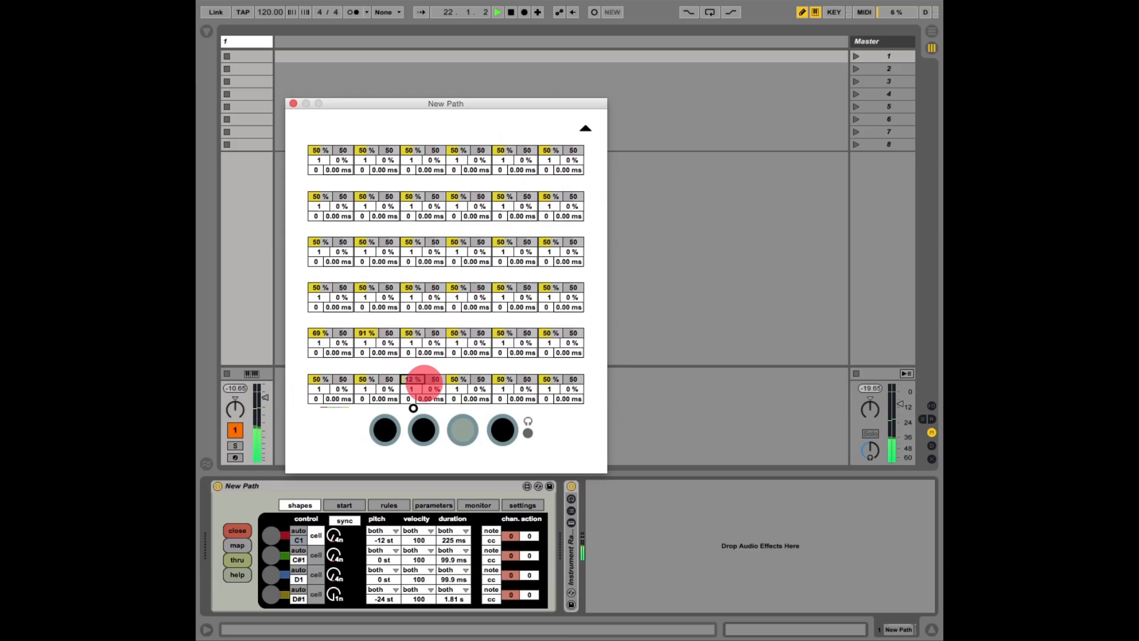
left_click_drag(414, 408, 414, 406)
left_click(460, 380)
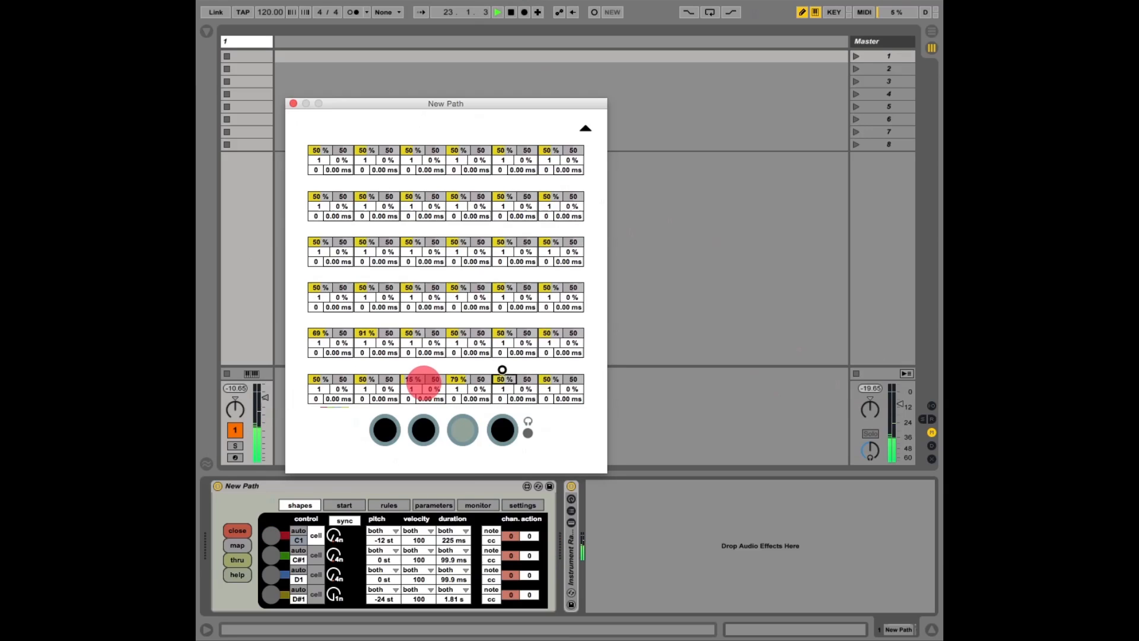
left_click_drag(502, 370, 507, 356)
left_click(551, 379)
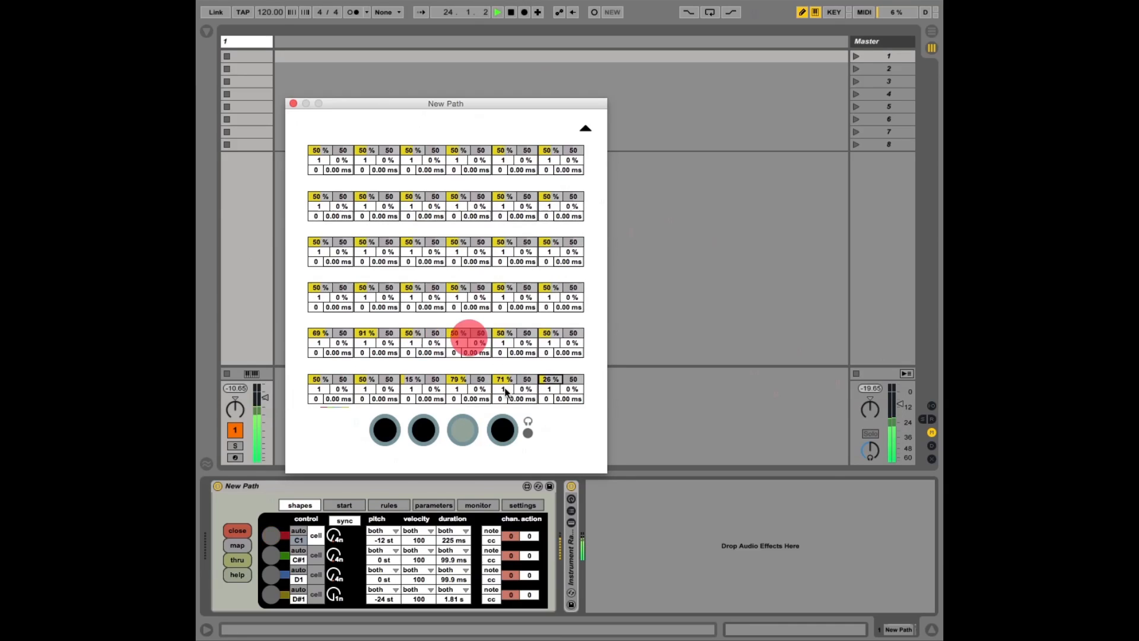
left_click(386, 430)
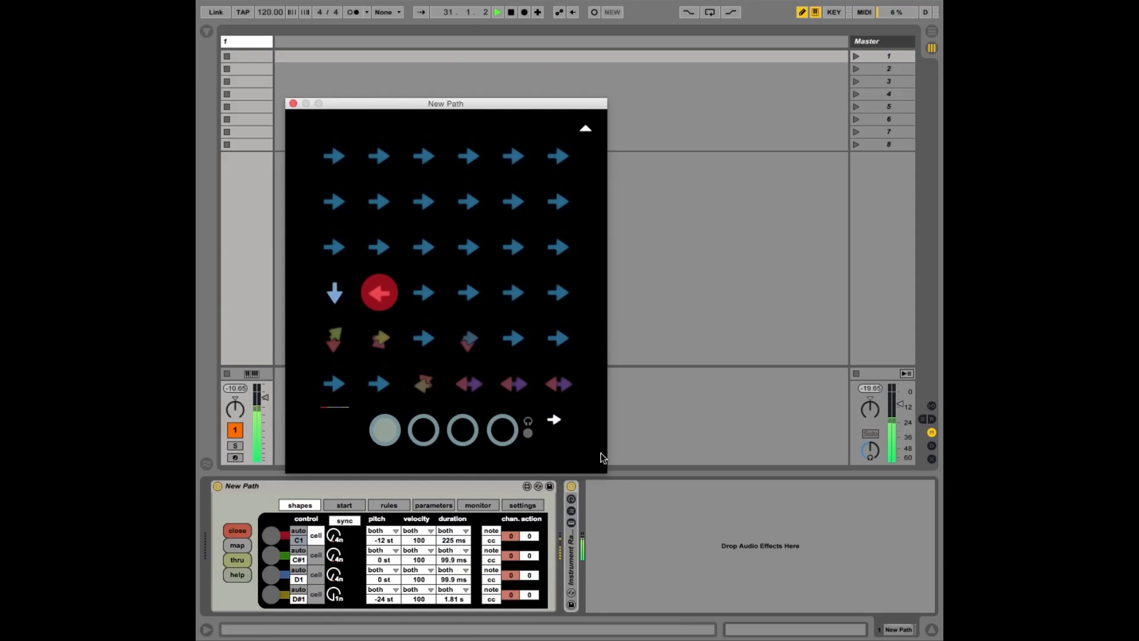
Place red teleports in row one's first cell and row five's third cell, and green teleports in the third cells of rows one and two.
left_click_drag(553, 420, 576, 256)
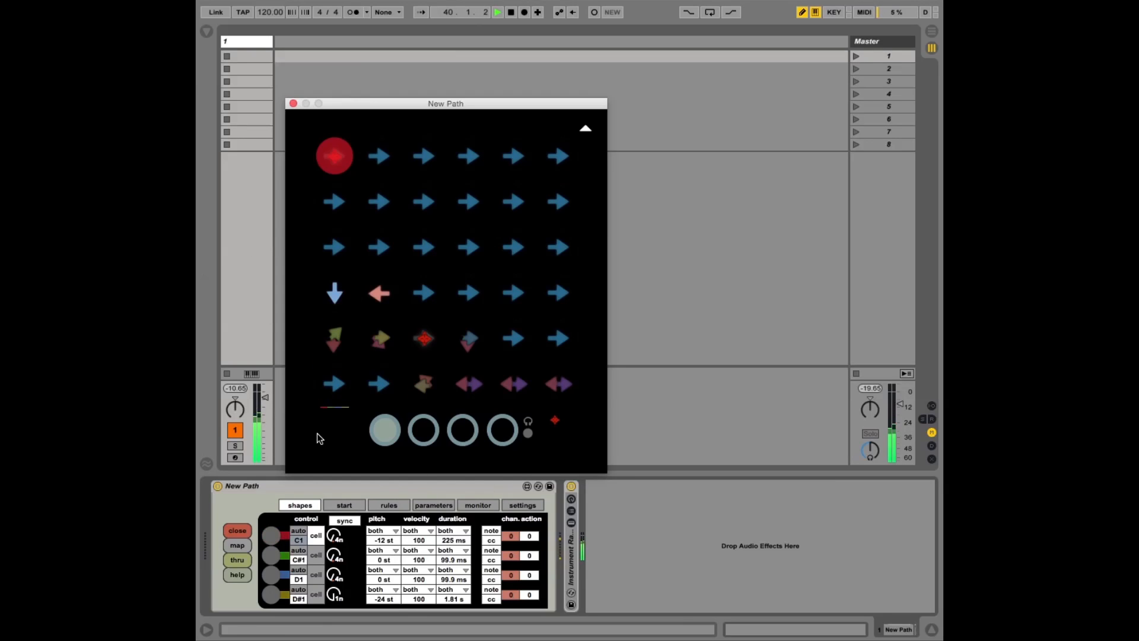
left_click_drag(564, 413, 567, 290)
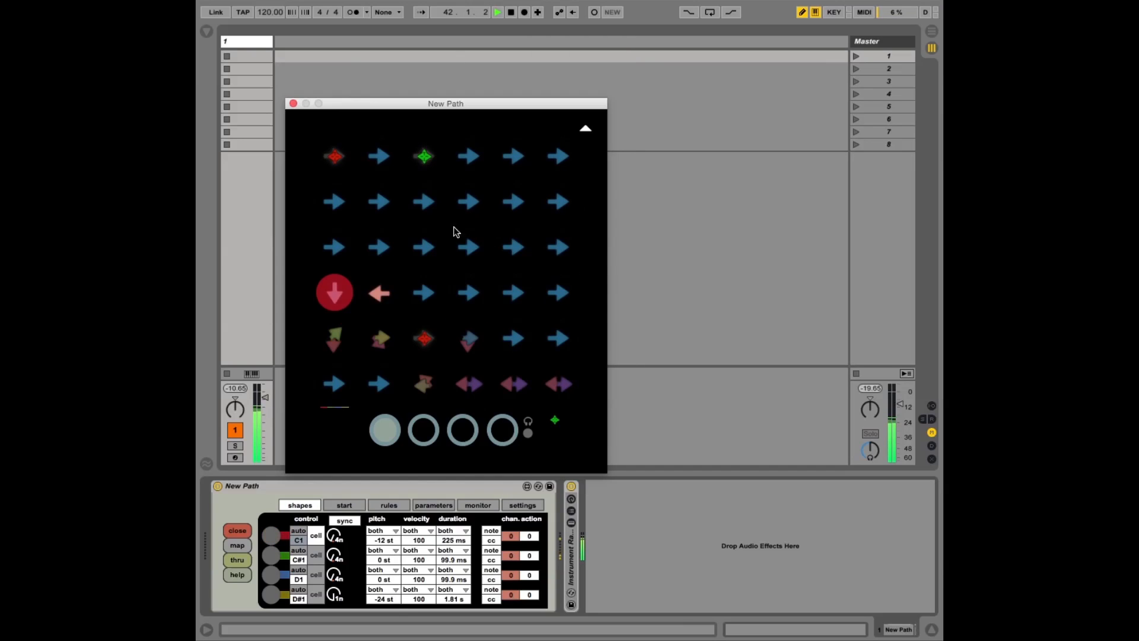
left_click(424, 201)
Place blue teleports in the fifth cell of row two and the third cell of row four.
left_click_drag(553, 422, 567, 331)
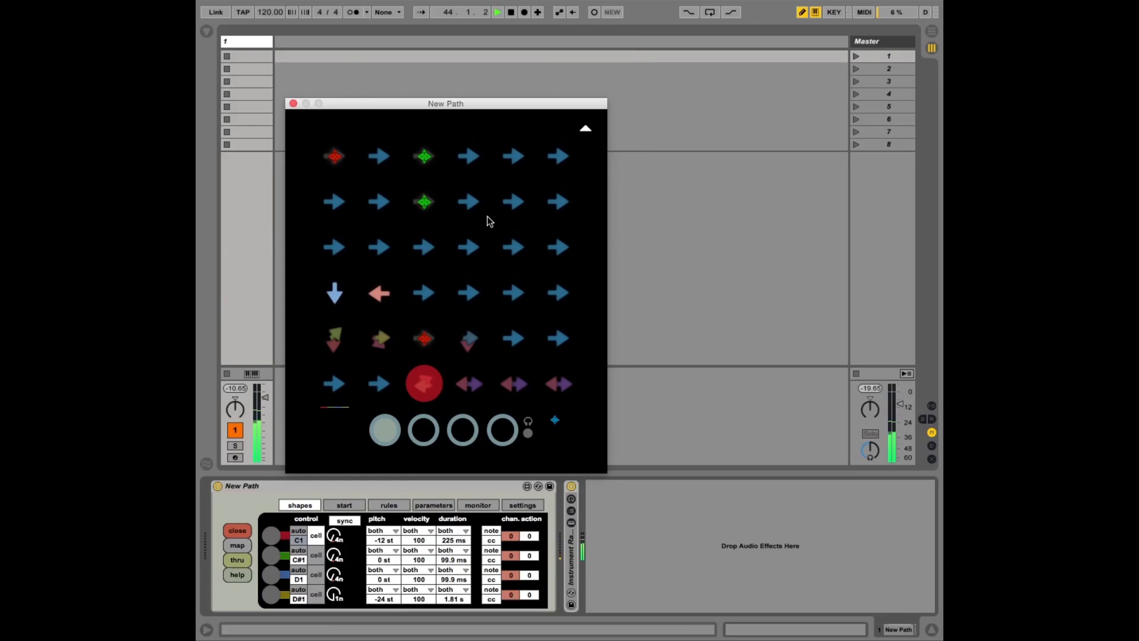
left_click(514, 202)
left_click(436, 293)
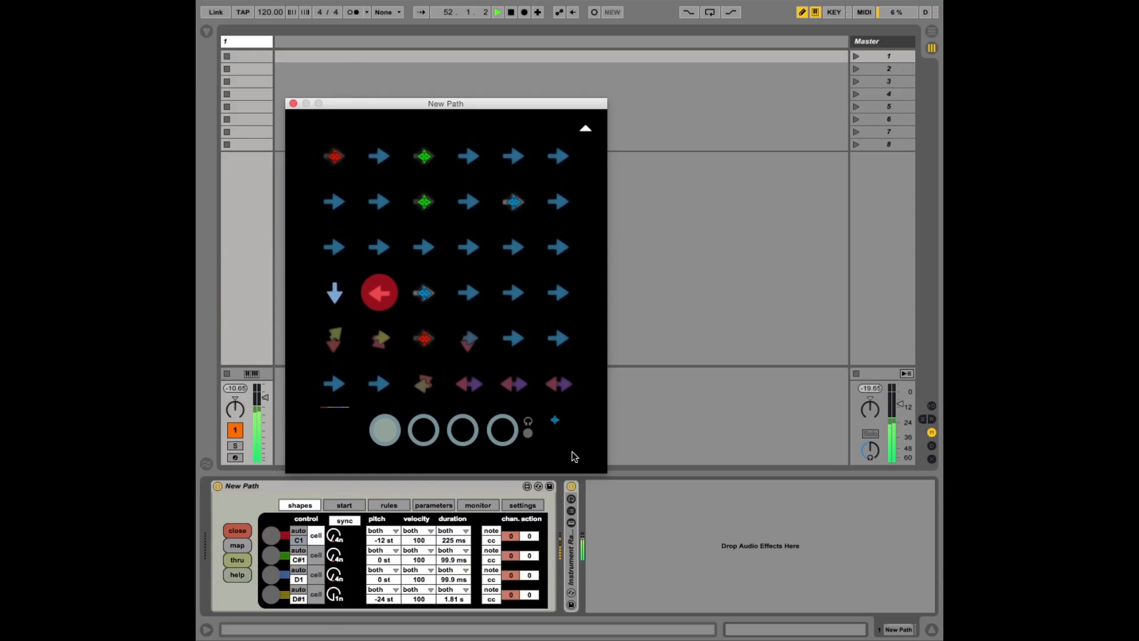
Add a red teleport to row two's first cell and replace all green and blue teleports in the grid with red ones.
left_click(554, 420)
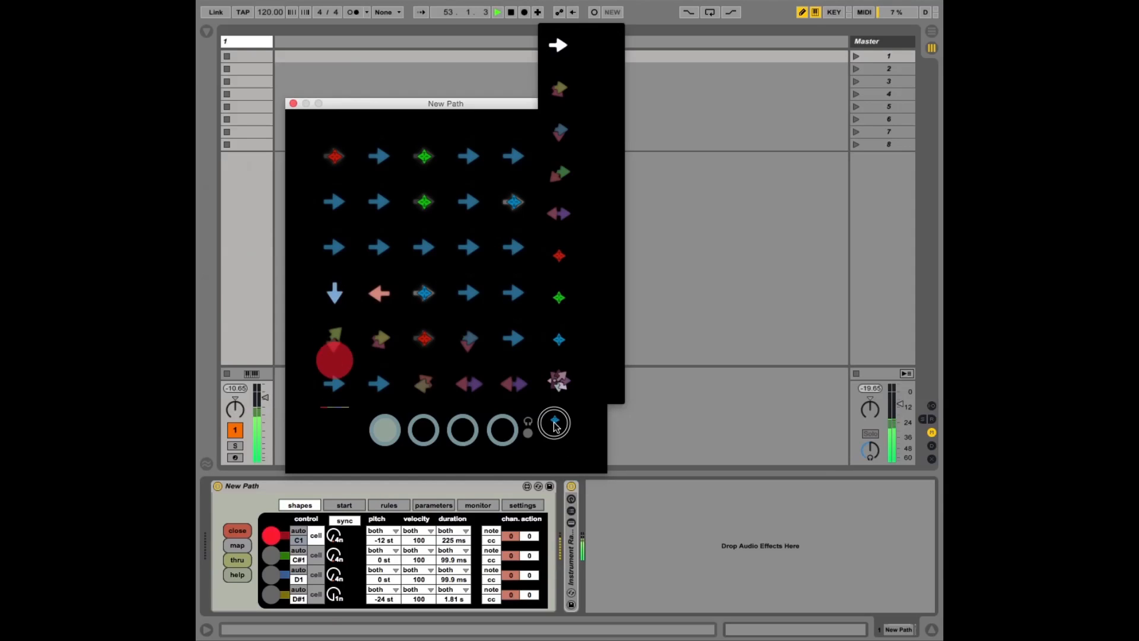
left_click(567, 165)
left_click(562, 256)
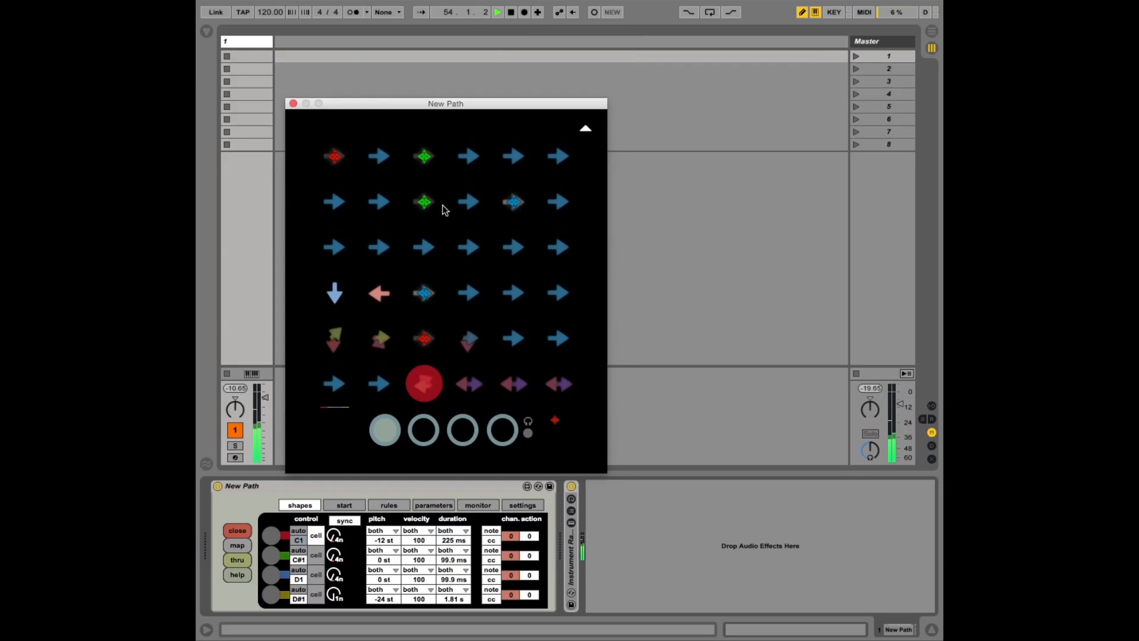
left_click(334, 201)
left_click(424, 157)
left_click(425, 202)
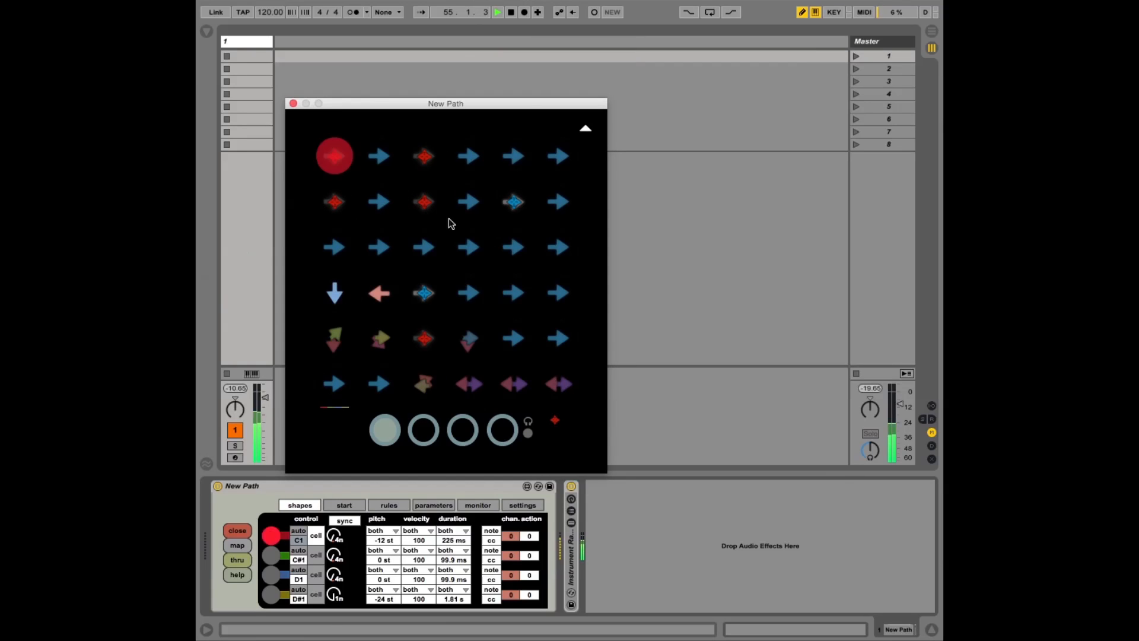
left_click(513, 202)
left_click(424, 293)
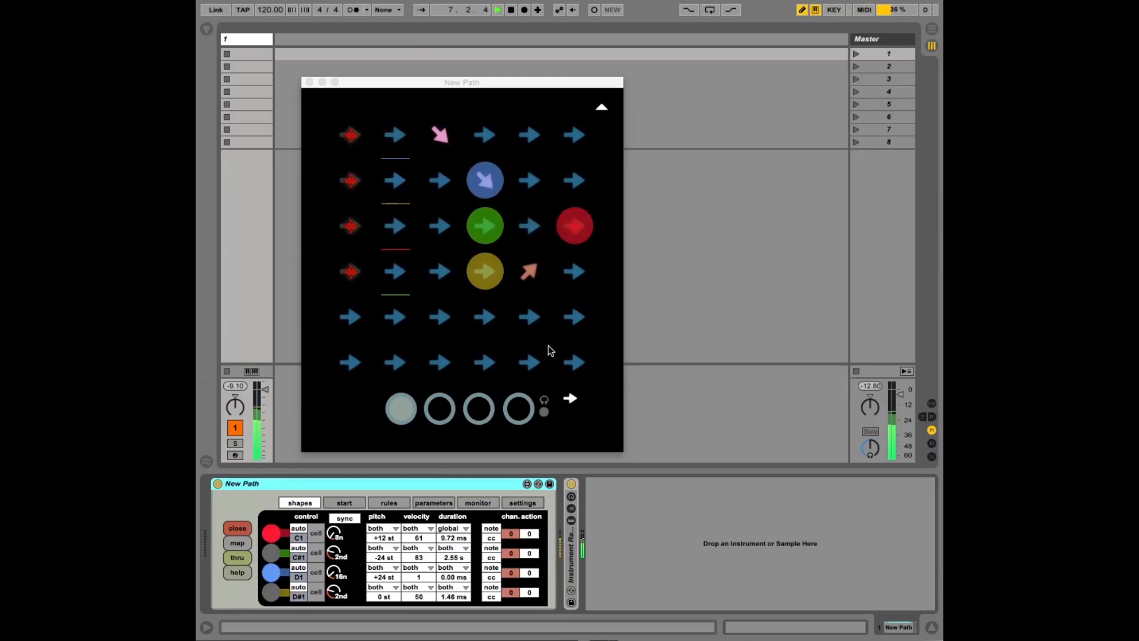
Raise the teleport arrival chance of row one's first cell and set it to 0 for the first cells of rows two to four.
left_click(478, 413)
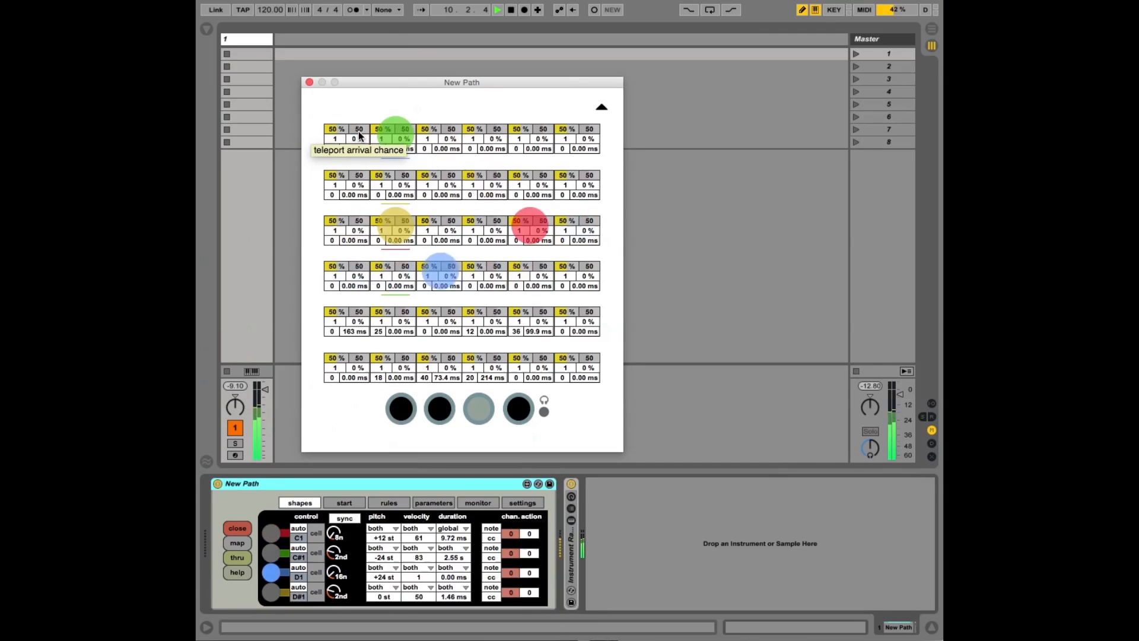
left_click_drag(359, 131, 358, 106)
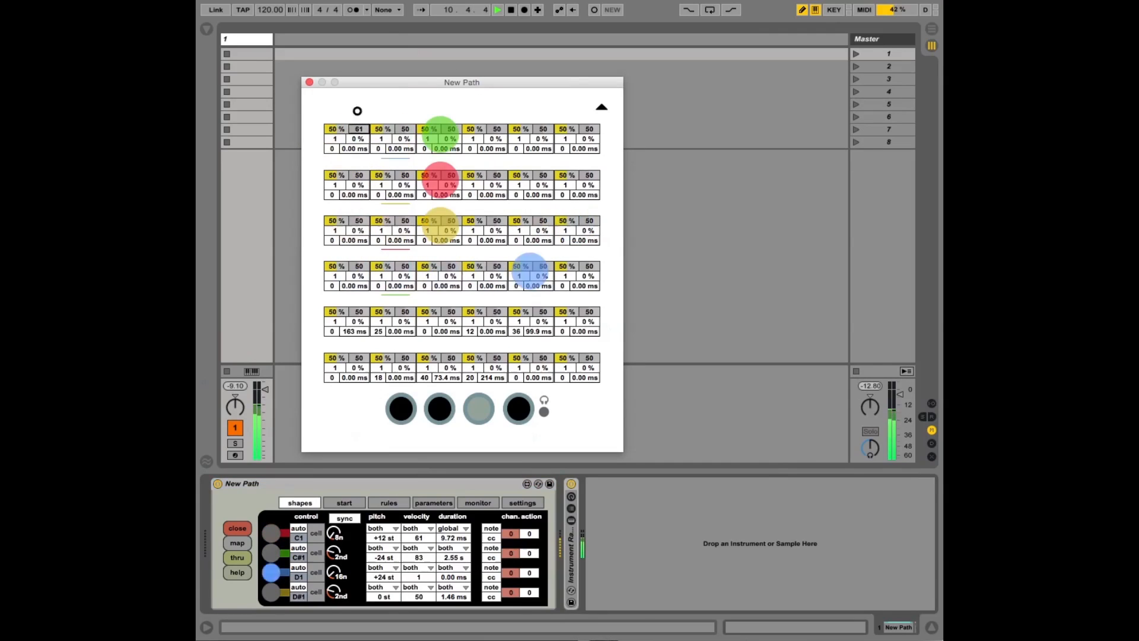
left_click(358, 176)
left_click_drag(358, 221, 375, 411)
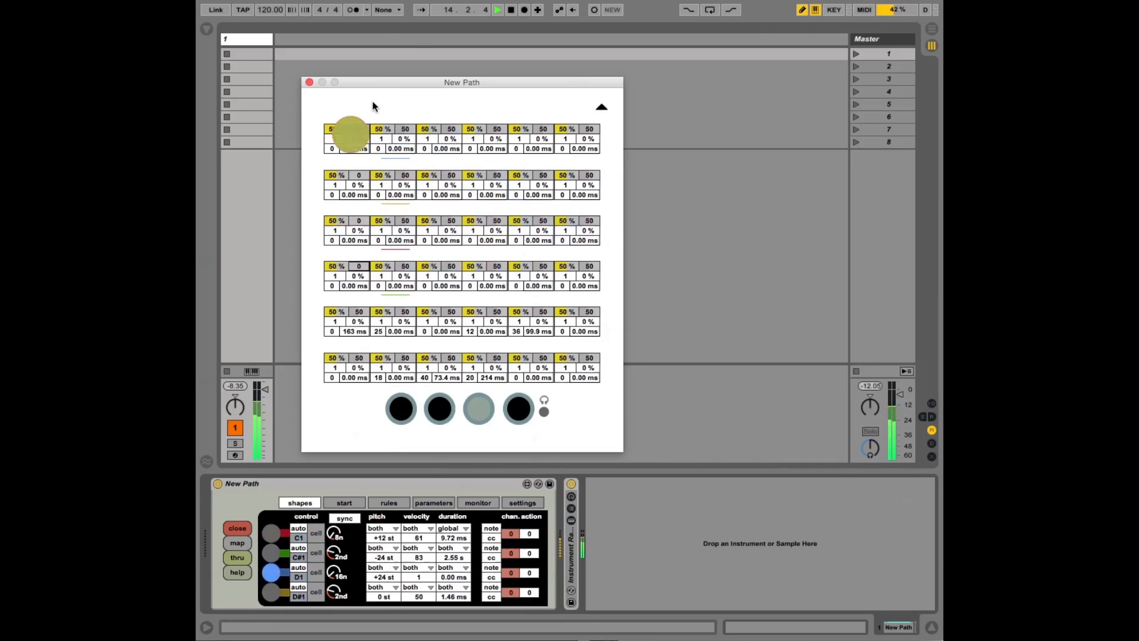
Set the teleport arrival chance to 100 for row two's first cell and 53 for row one's, and raise it for rows three and four.
left_click_drag(359, 177, 359, 63)
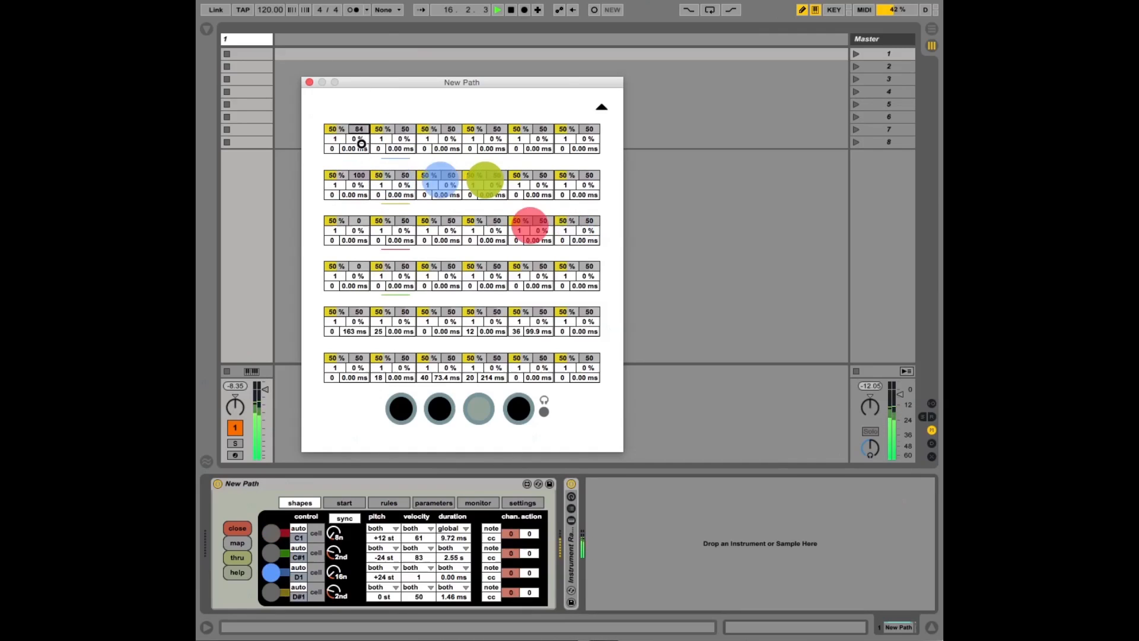
left_click_drag(359, 129, 364, 168)
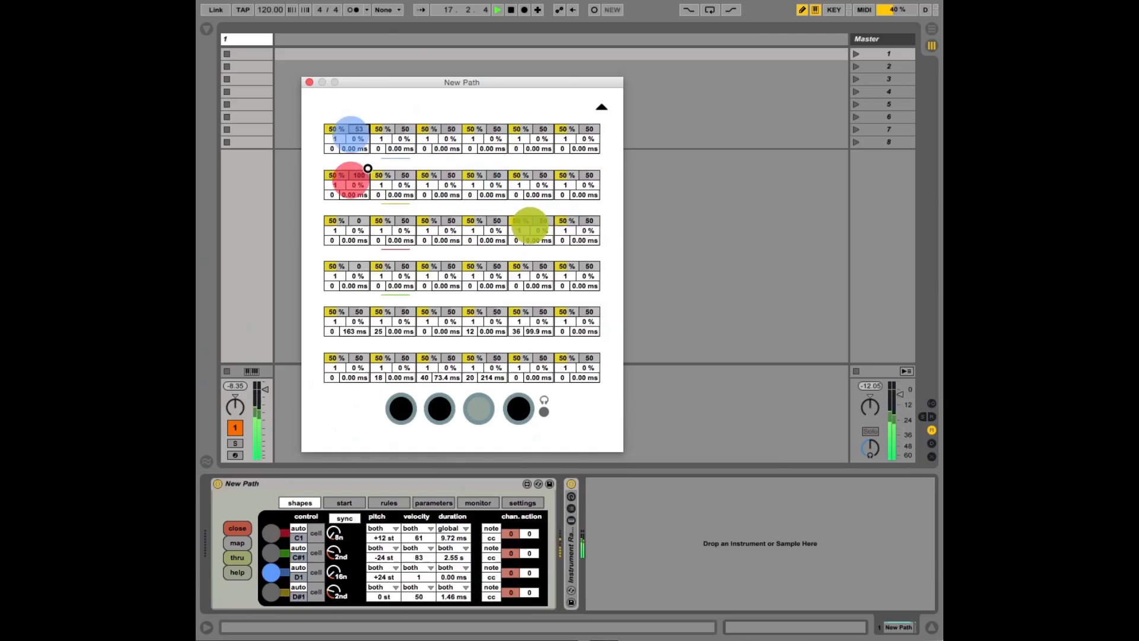
left_click_drag(361, 224, 362, 164)
left_click_drag(358, 266, 354, 238)
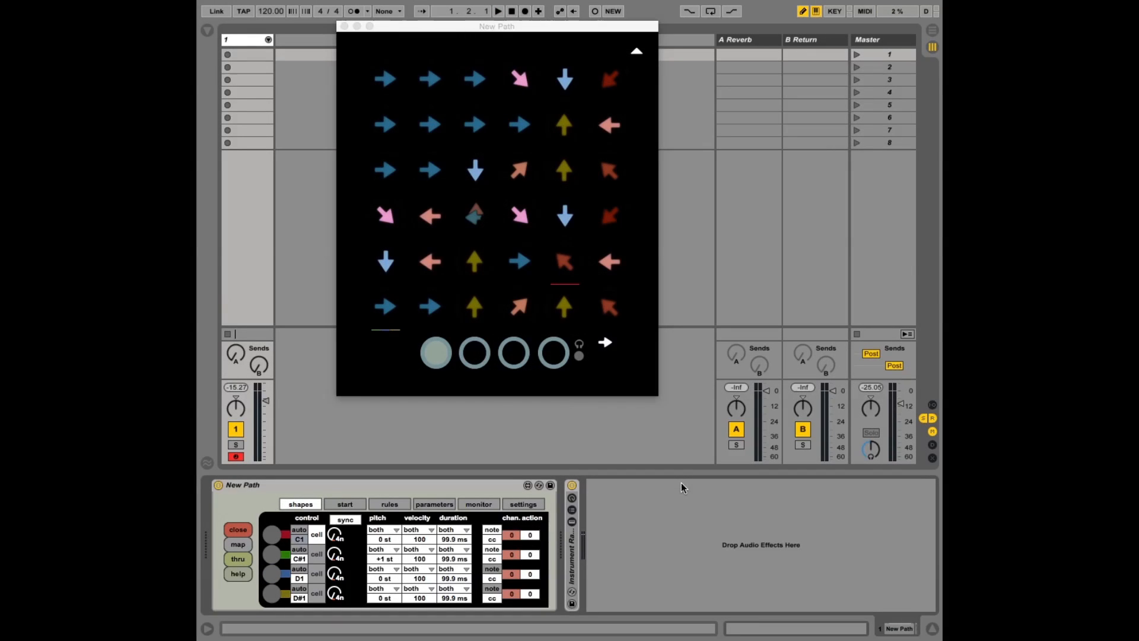
Choose the multicoloured multi-direction arrow, place it in row five's fifth cell and start playback.
left_click(607, 344)
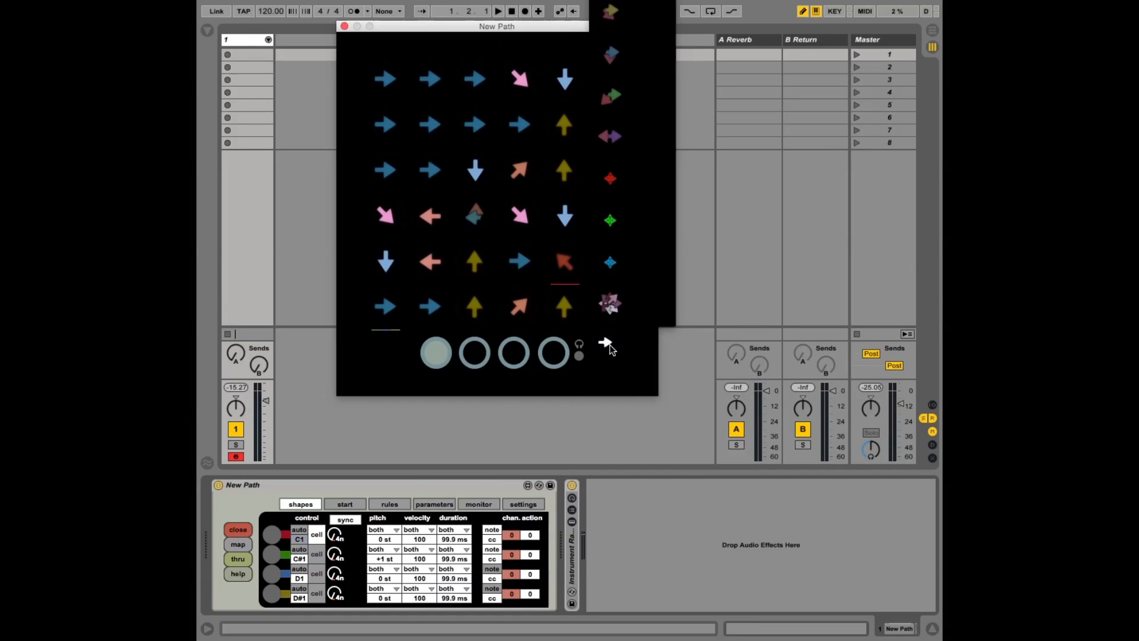
left_click(623, 308)
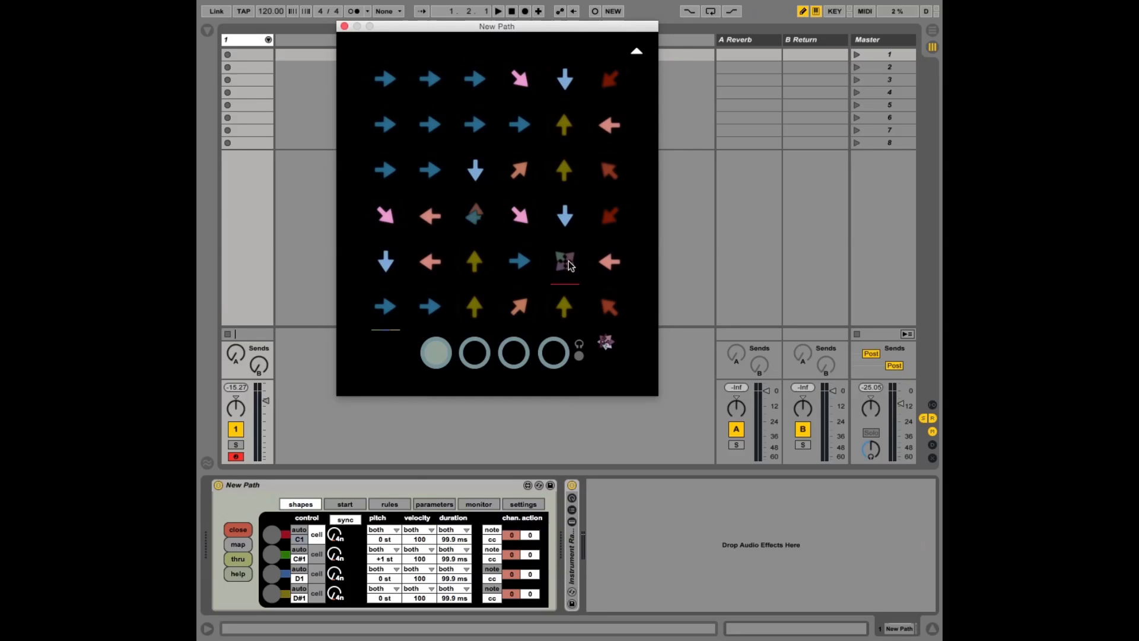
left_click(496, 12)
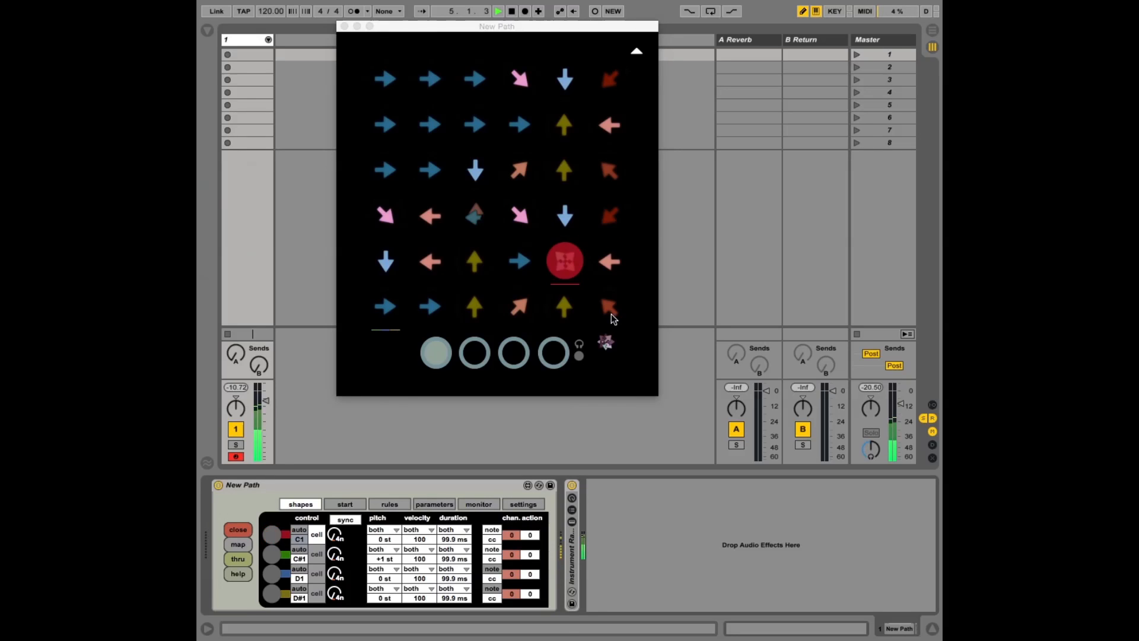
left_click(568, 268)
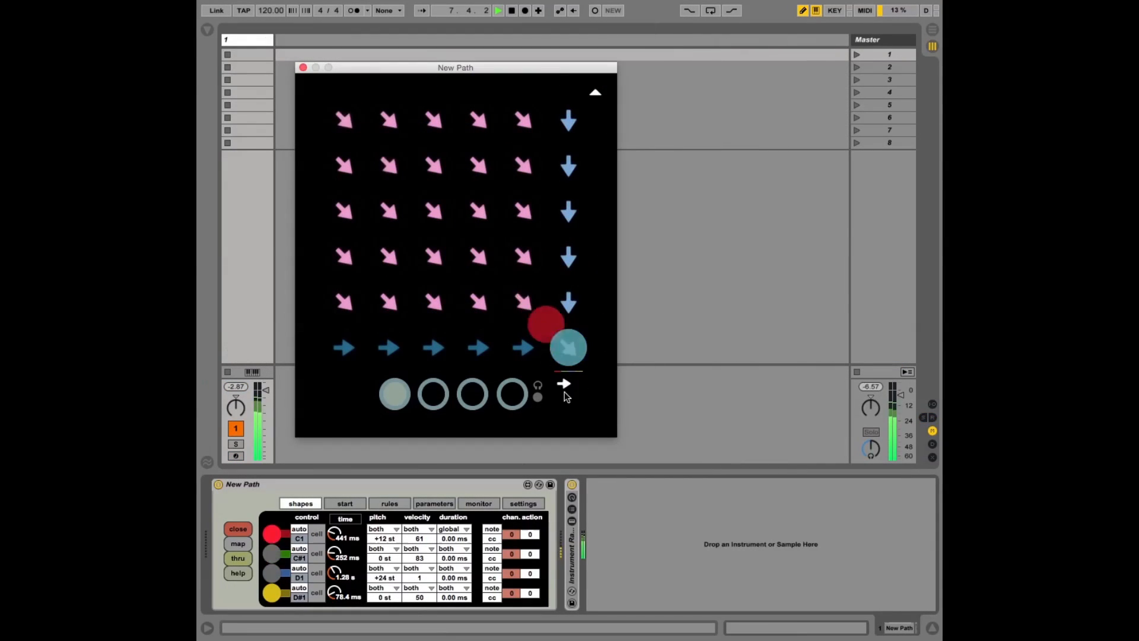
Place the multi-direction arrow in the sixth cell of row six while the shapes are playing.
left_click(564, 392)
left_click(574, 339)
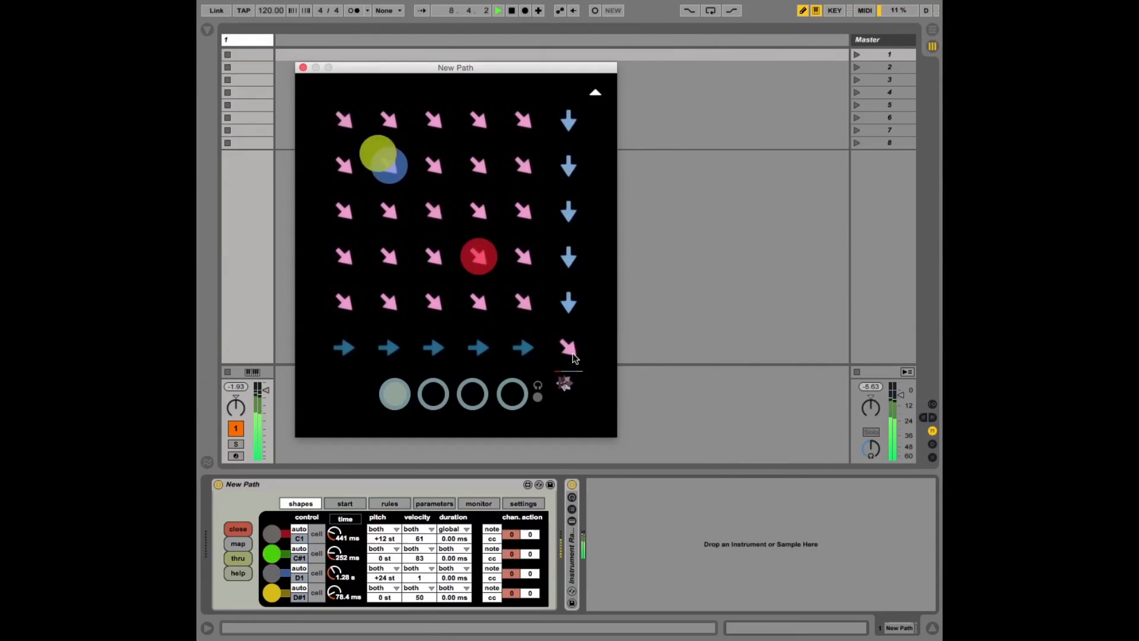
left_click(574, 355)
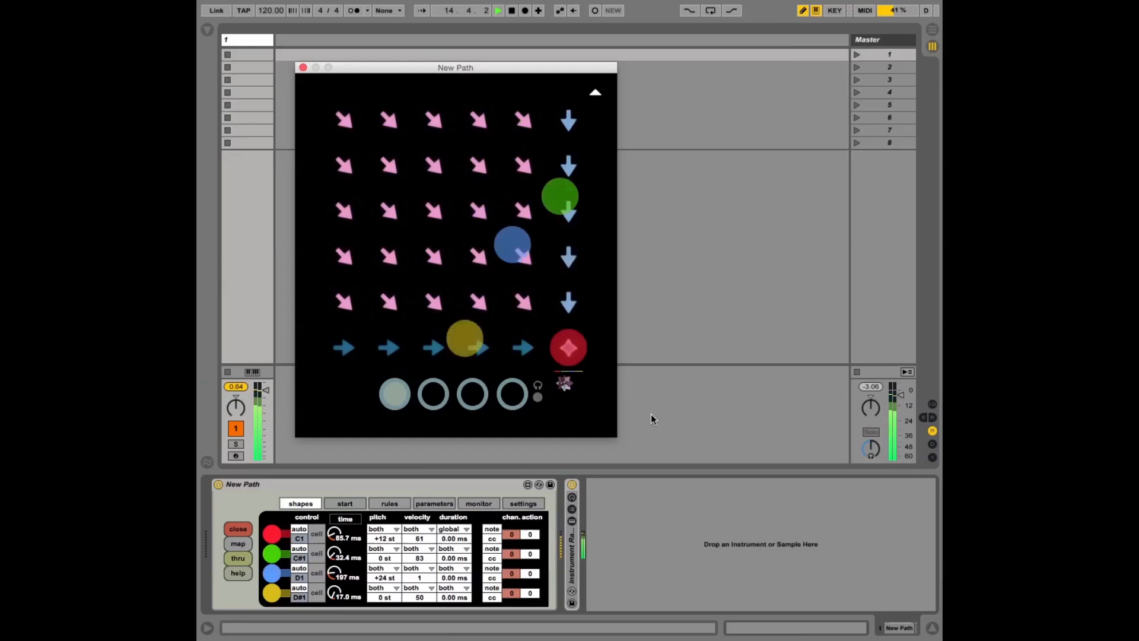
Set the teleport arrival chance to 100 for row one's second, row four's sixth and row six's first cells, and 70 for row five's fourth.
left_click(472, 394)
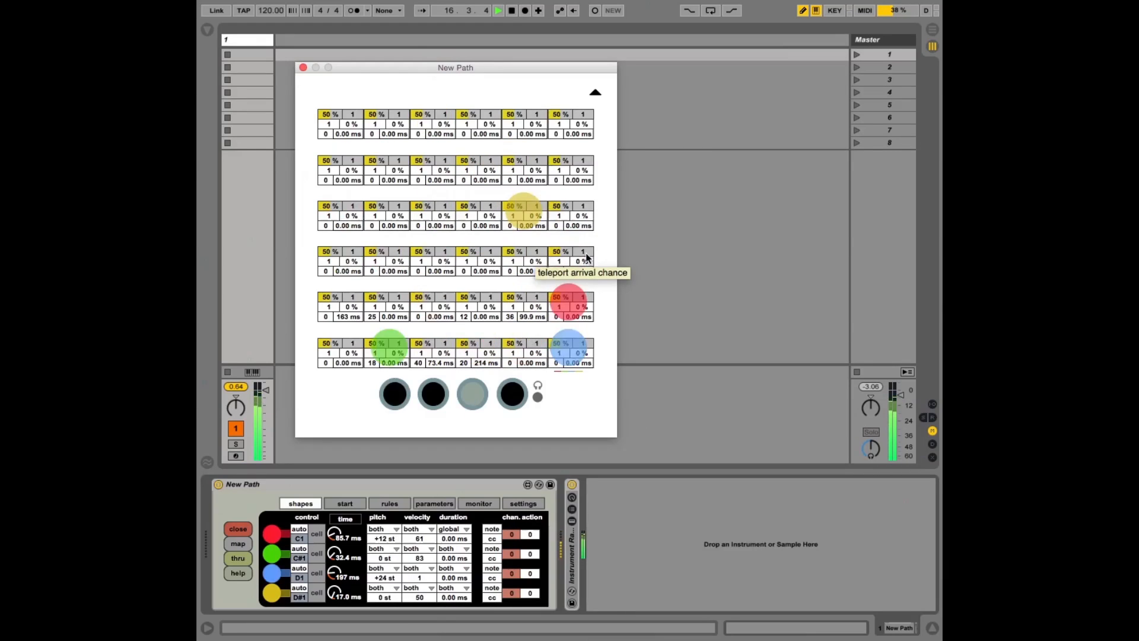
left_click_drag(586, 257, 585, 161)
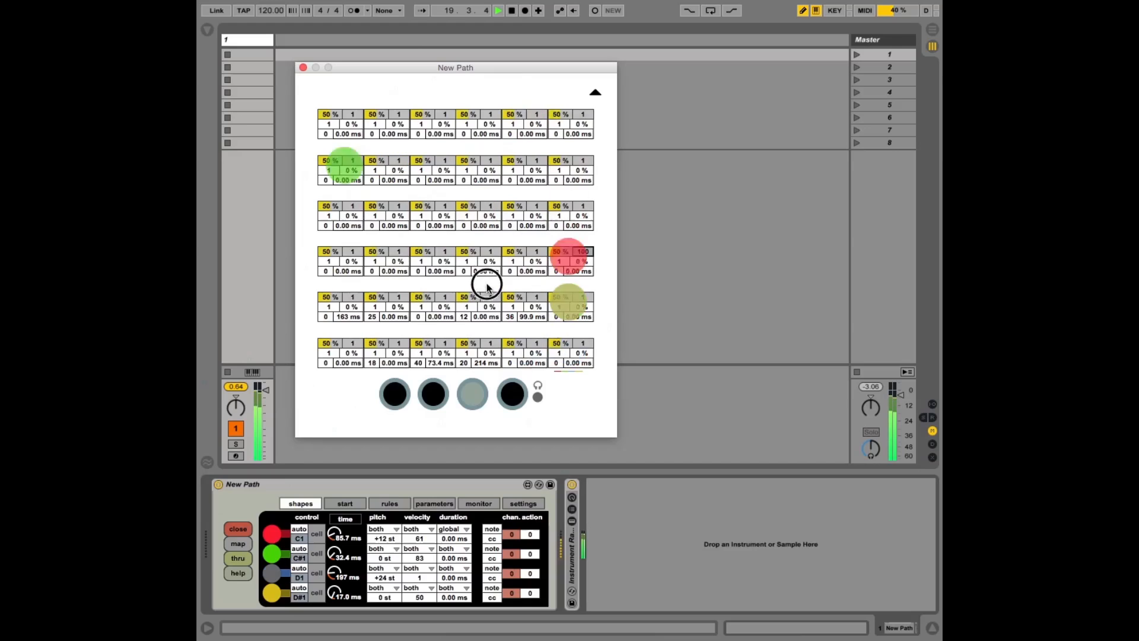
left_click_drag(486, 287, 485, 225)
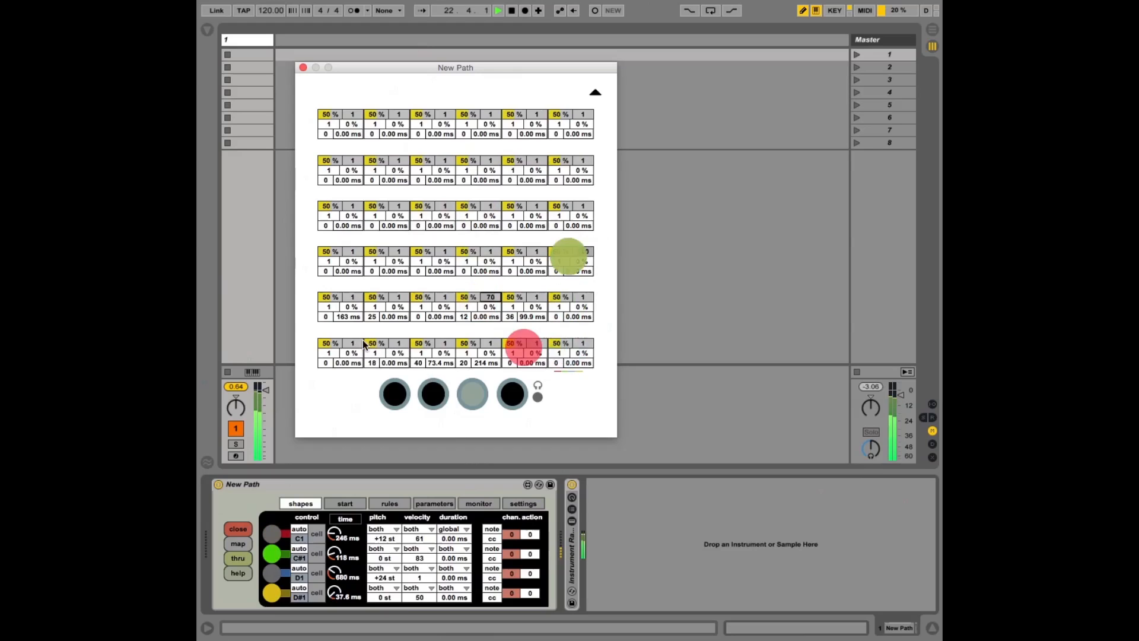
left_click_drag(356, 343, 358, 208)
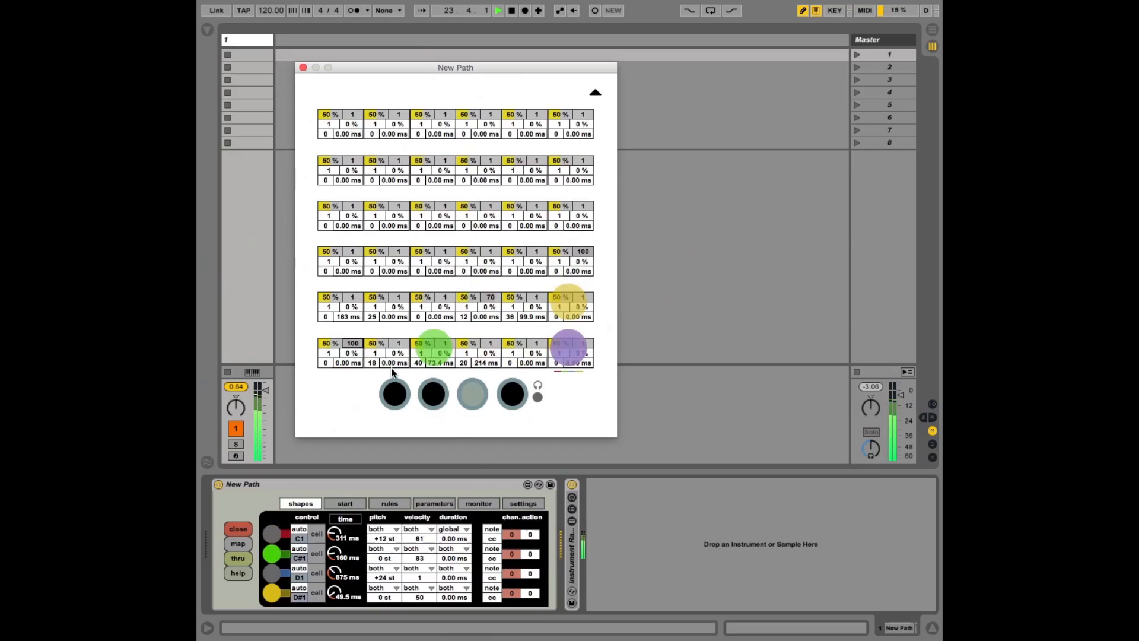
left_click_drag(400, 114, 400, 12)
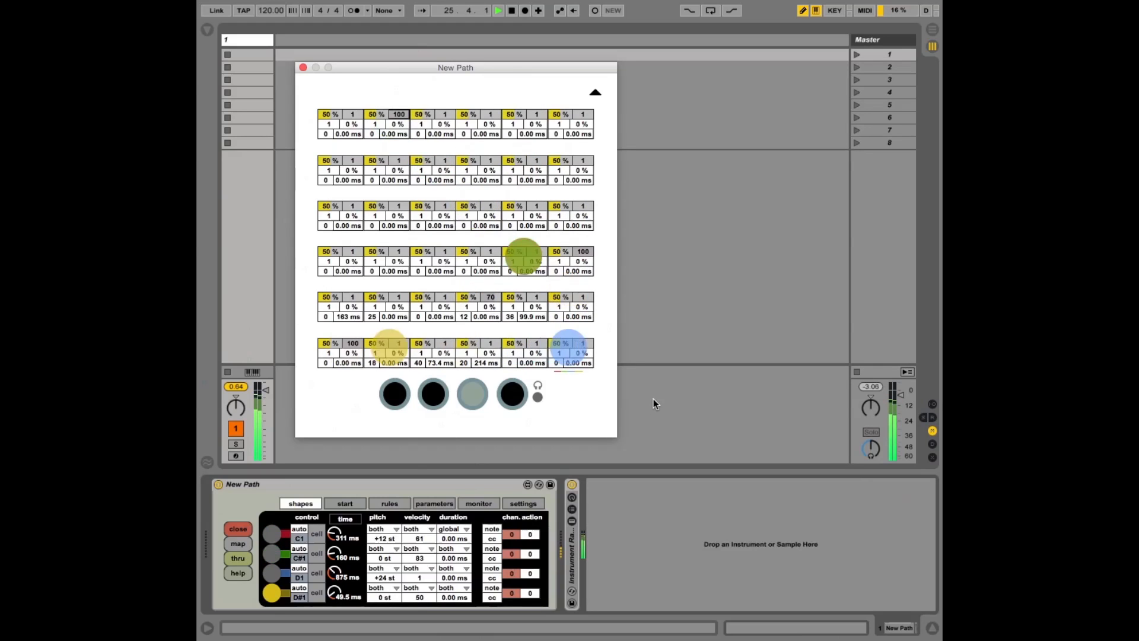
left_click(386, 397)
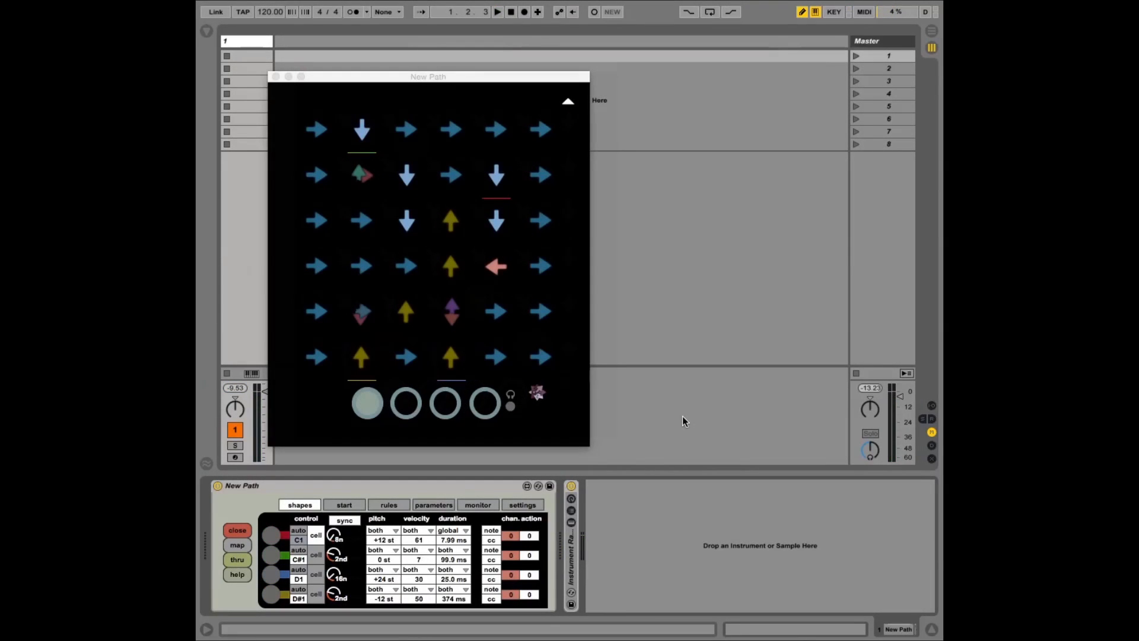
Place the multi-direction arrow in row four's fourth cell and start playback.
left_click(455, 270)
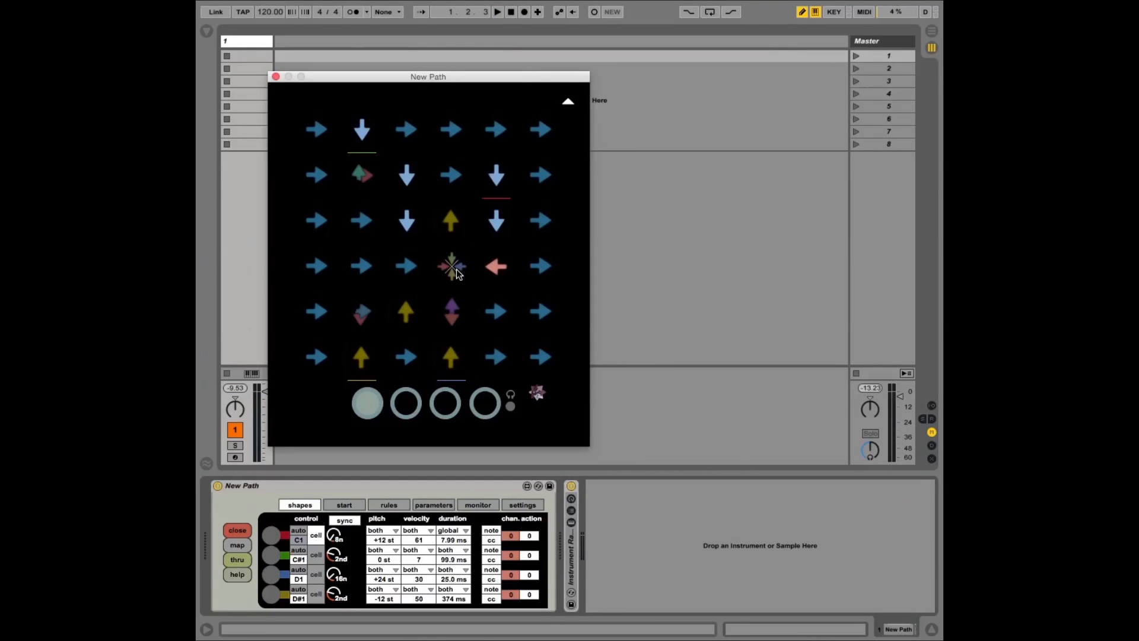
key("space")
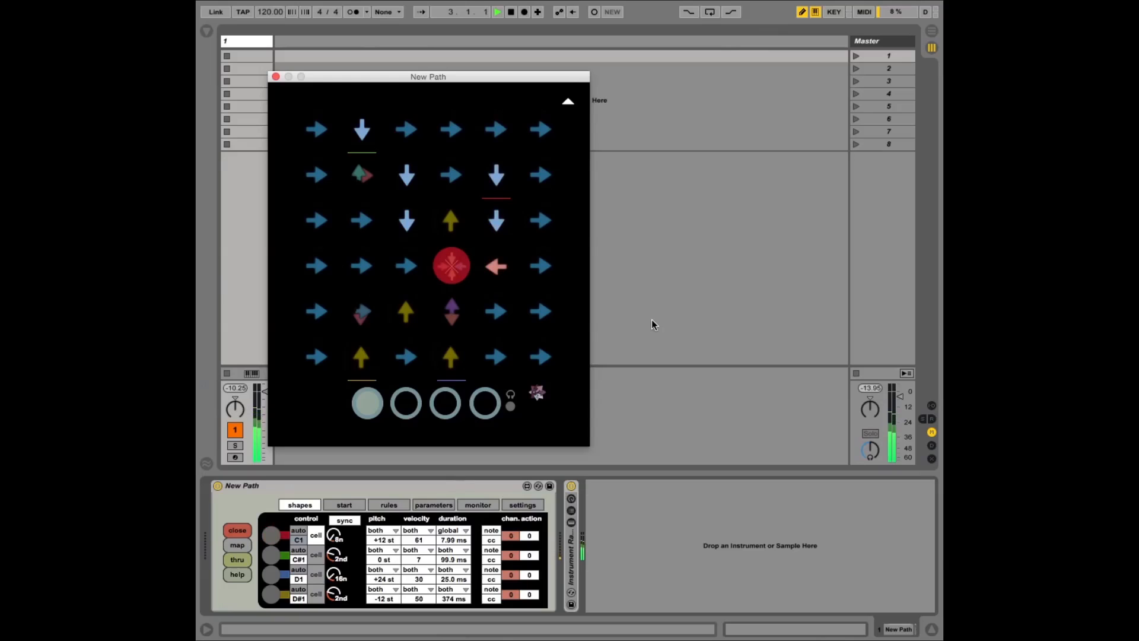
Enable cell control for the green, blue and yellow shapes during playback.
left_click(655, 518)
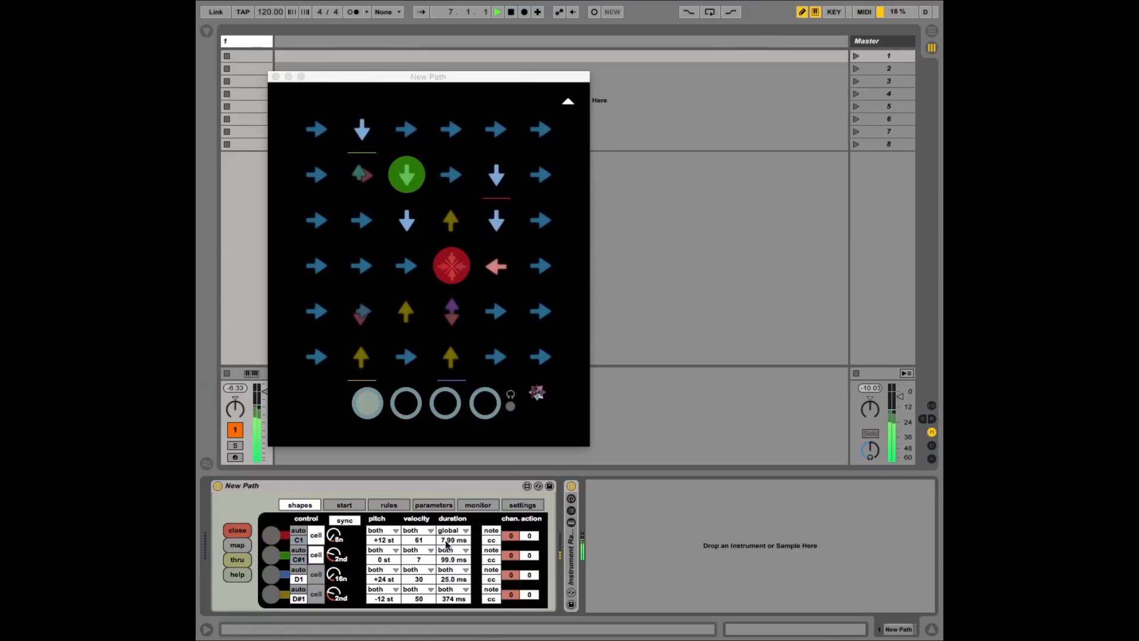
left_click(317, 574)
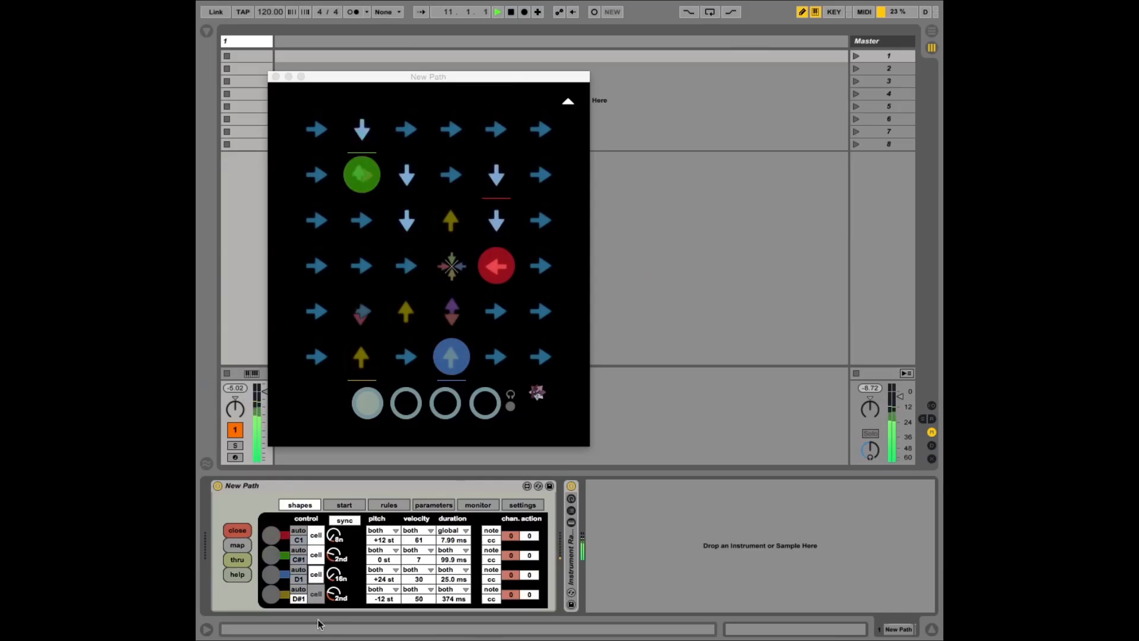
left_click(312, 596)
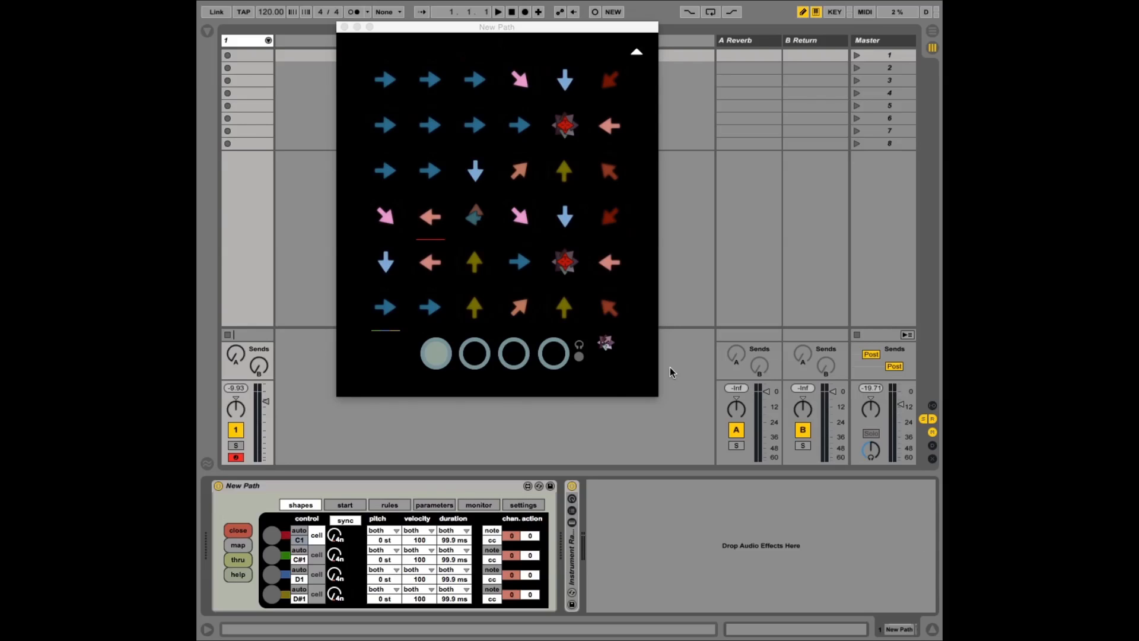
Set the repetition count of row four's first cell to 3 and start playback.
left_click(521, 361)
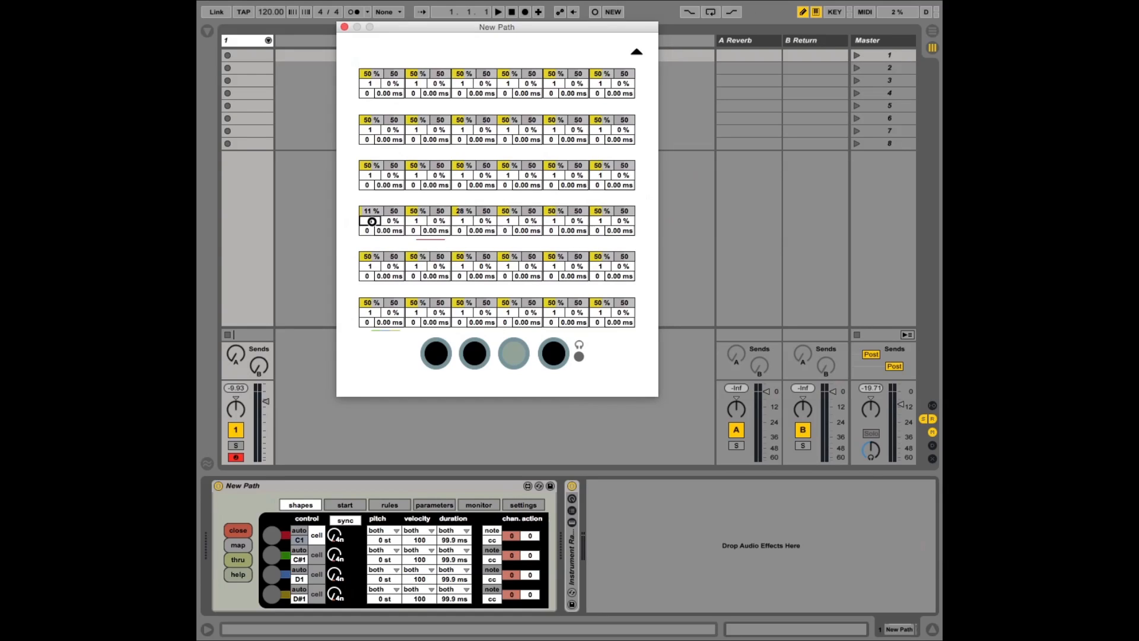
left_click(498, 11)
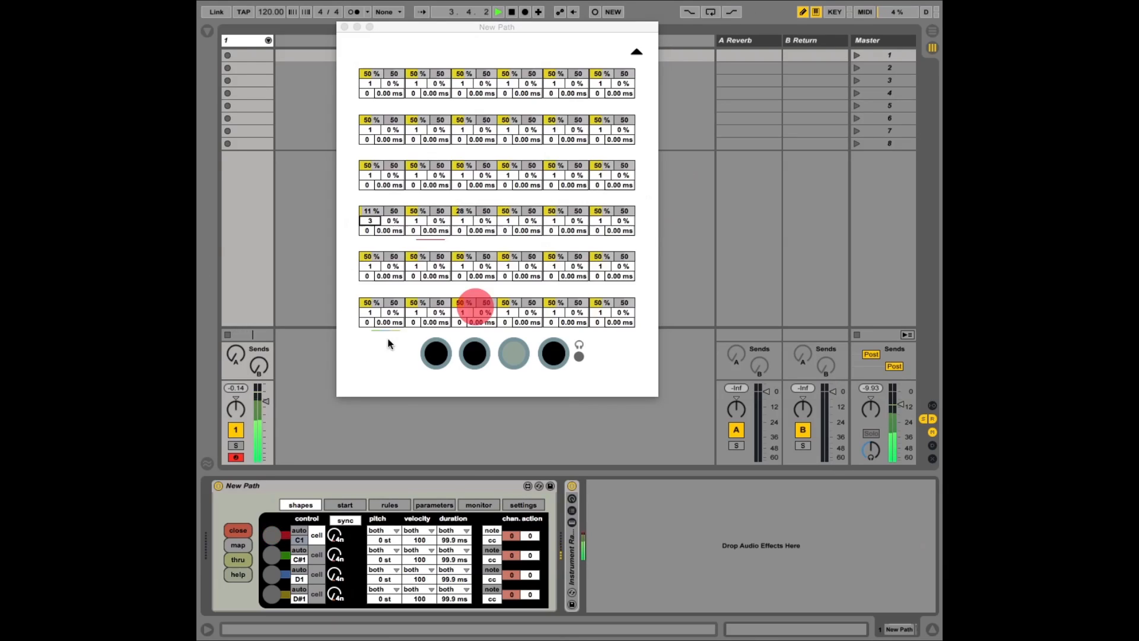
left_click(417, 220)
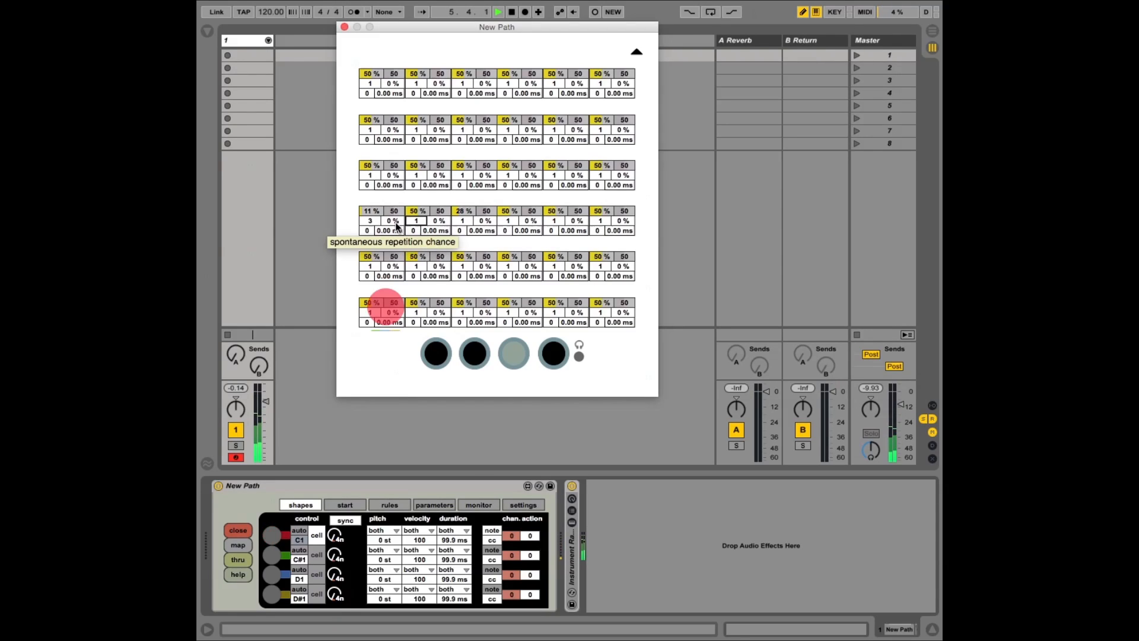
Set spontaneous repetition chances of 16, 44 and 17% for row four's first three cells and adjust them for the third cells of nearby rows.
left_click_drag(393, 221, 438, 188)
left_click(440, 218)
left_click_drag(484, 220, 489, 86)
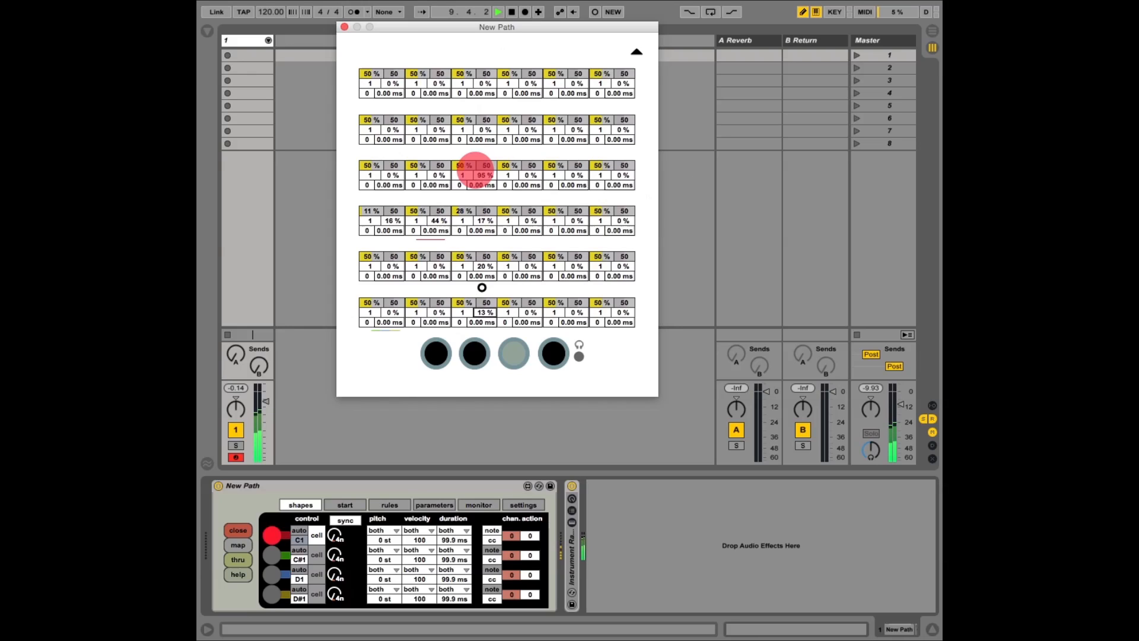
left_click_drag(440, 280, 392, 250)
left_click_drag(438, 266, 441, 217)
left_click_drag(486, 176, 485, 202)
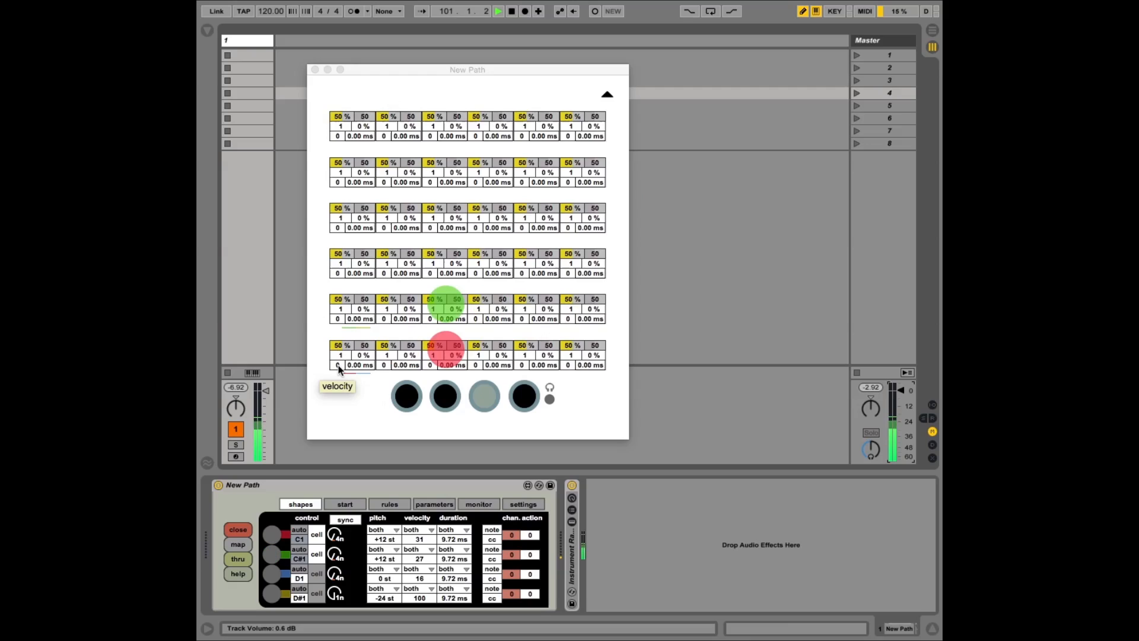
Set cell velocities to 18, 40 and 20 for row six's second to fourth cells, and 25, 12 and 36 for row five's second, fourth and fifth.
left_click(383, 355)
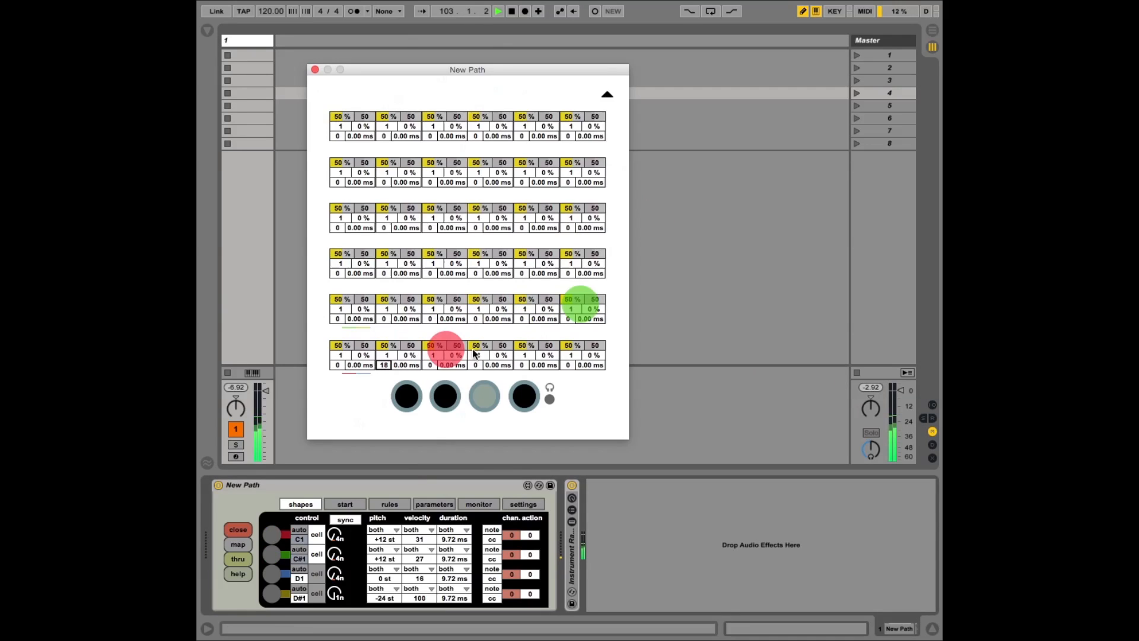
left_click_drag(429, 365, 415, 87)
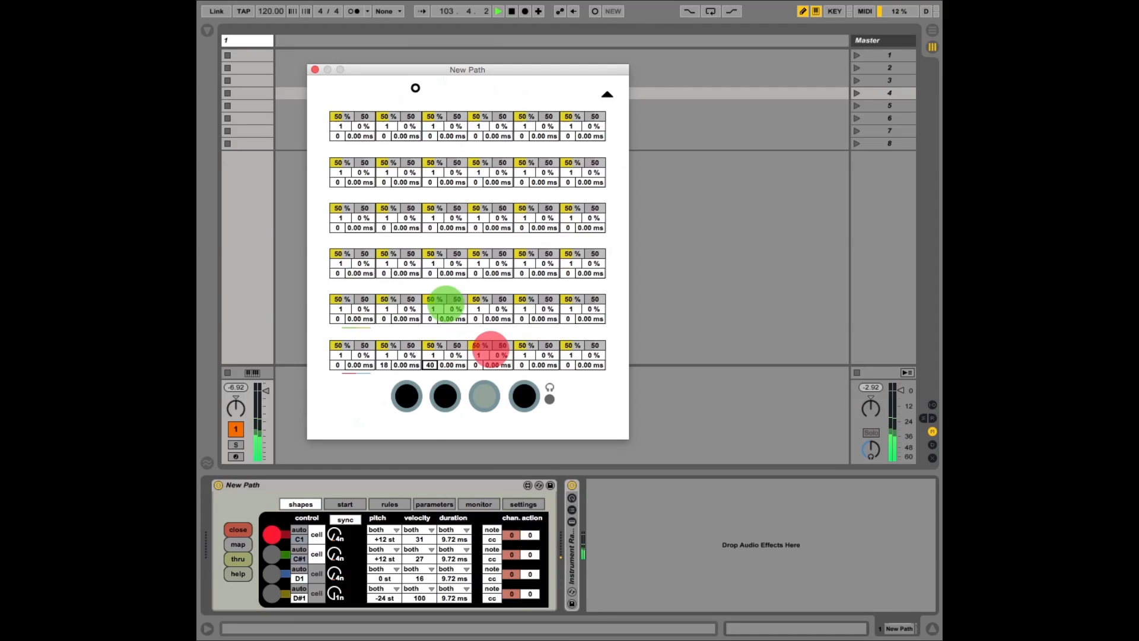
left_click(475, 363)
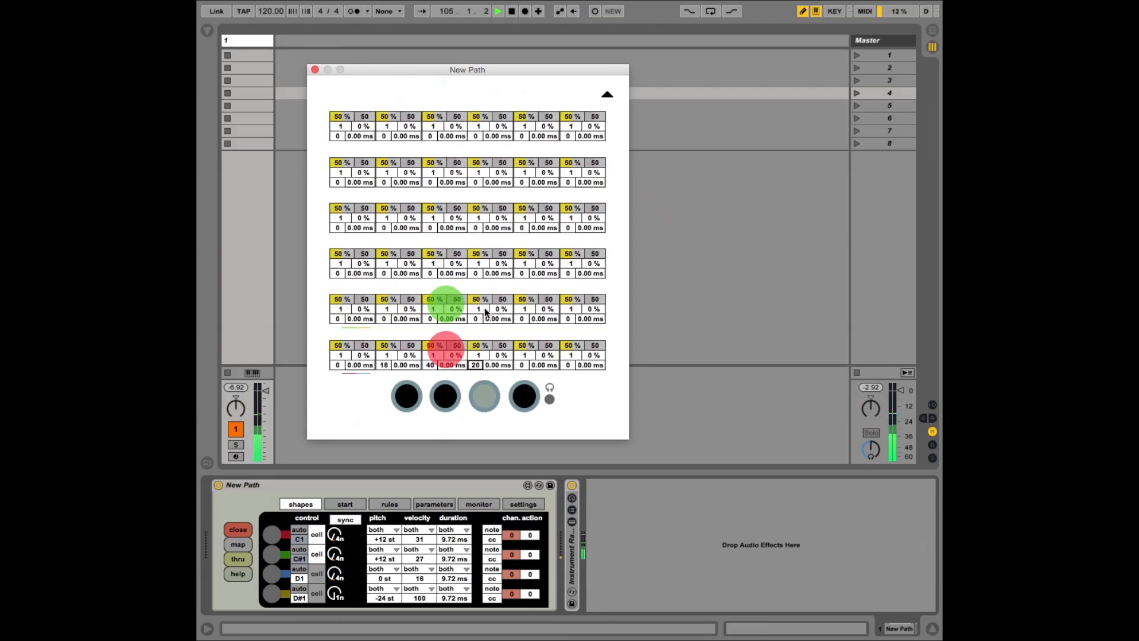
left_click_drag(476, 318, 491, 222)
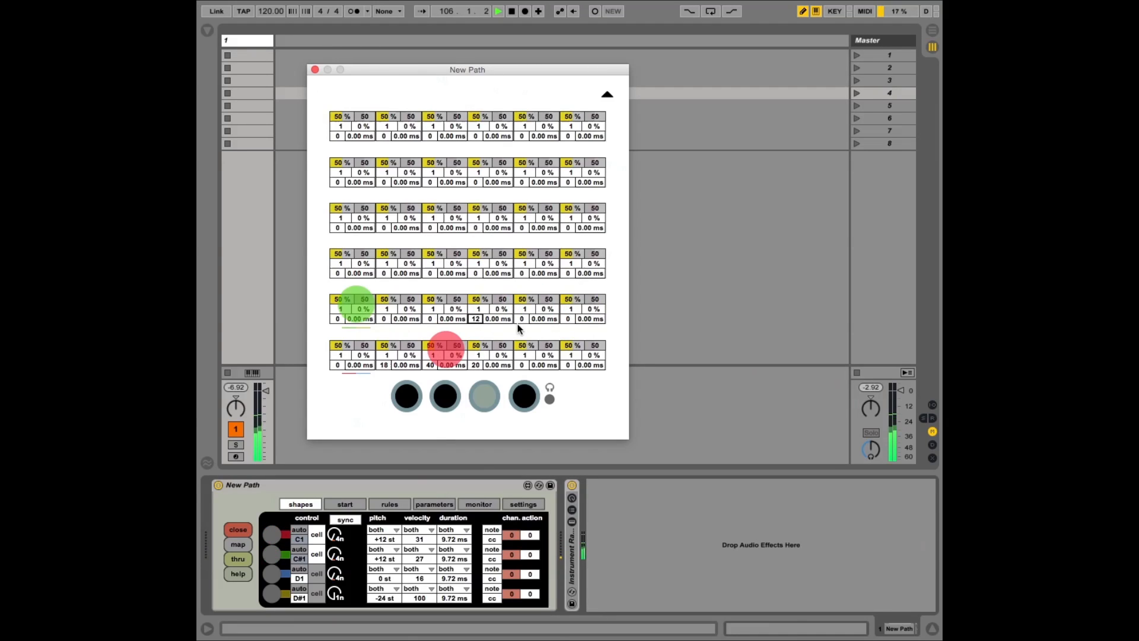
left_click_drag(519, 326, 583, 95)
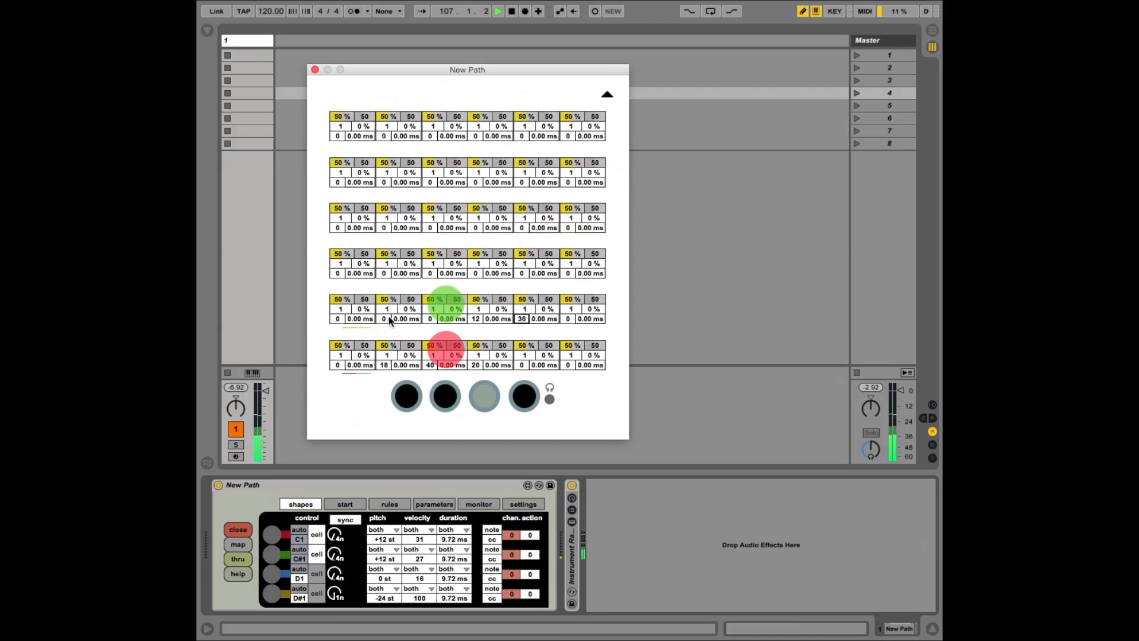
left_click_drag(404, 248, 422, 144)
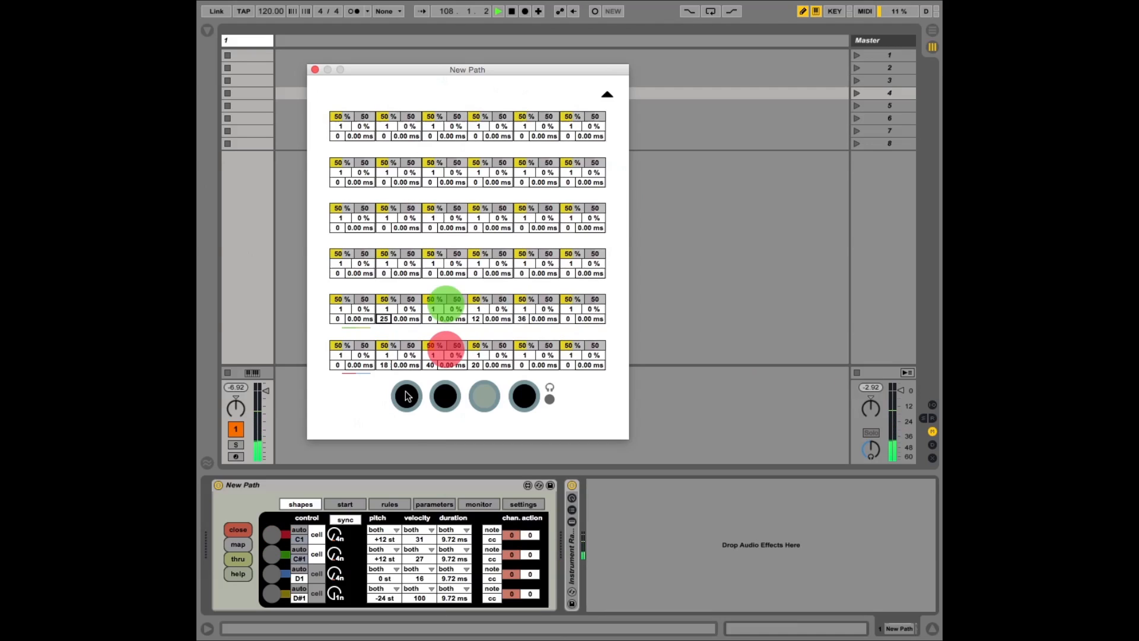
Set durations to 163 ms and 99.9 ms for row five's first and fifth cells, and 73.4 ms and 214 ms for row six's third and fourth.
left_click_drag(364, 124, 863, 224)
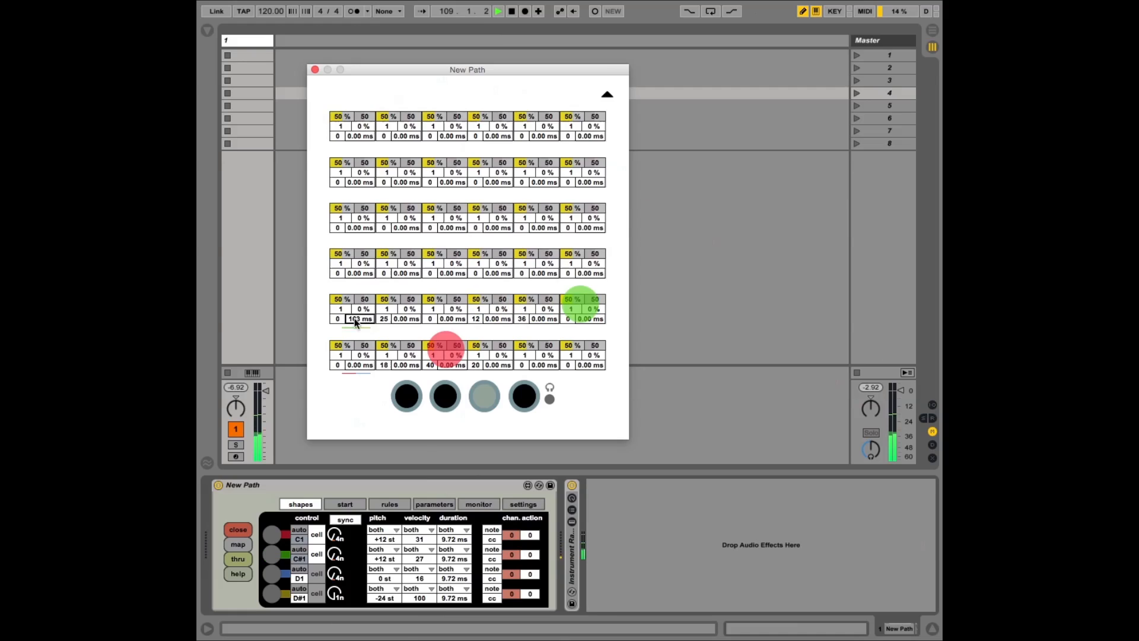
left_click_drag(542, 317, 831, 225)
left_click_drag(494, 366, 855, 255)
left_click_drag(451, 365, 512, 81)
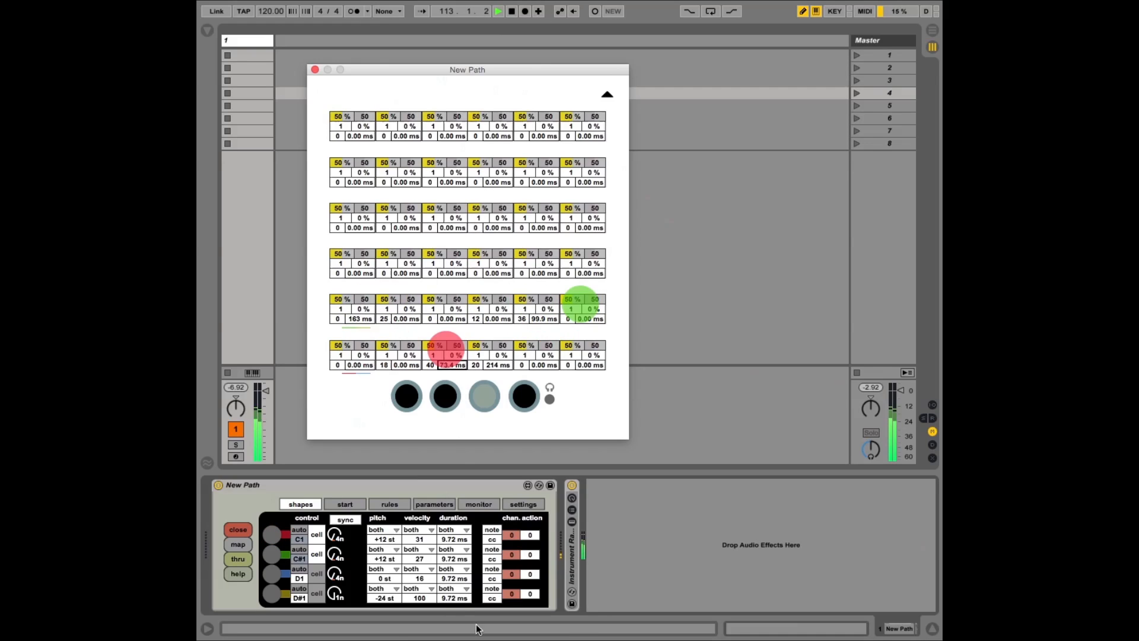
Examine the red shape's velocity and duration mode options, keeping both set to both.
left_click(423, 529)
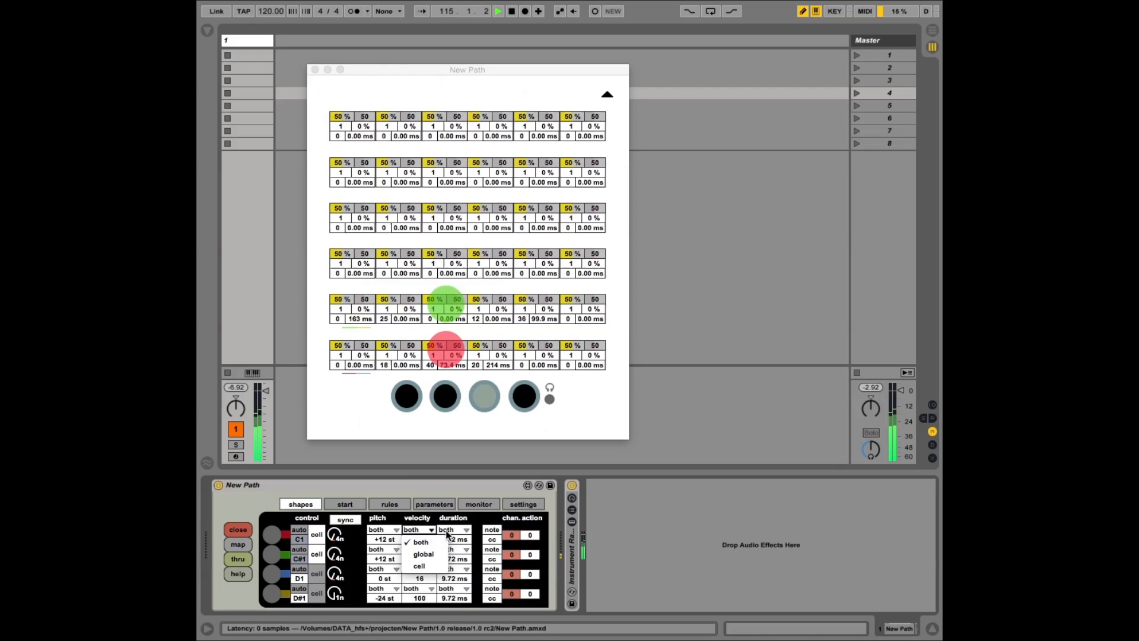
left_click(429, 542)
left_click(457, 530)
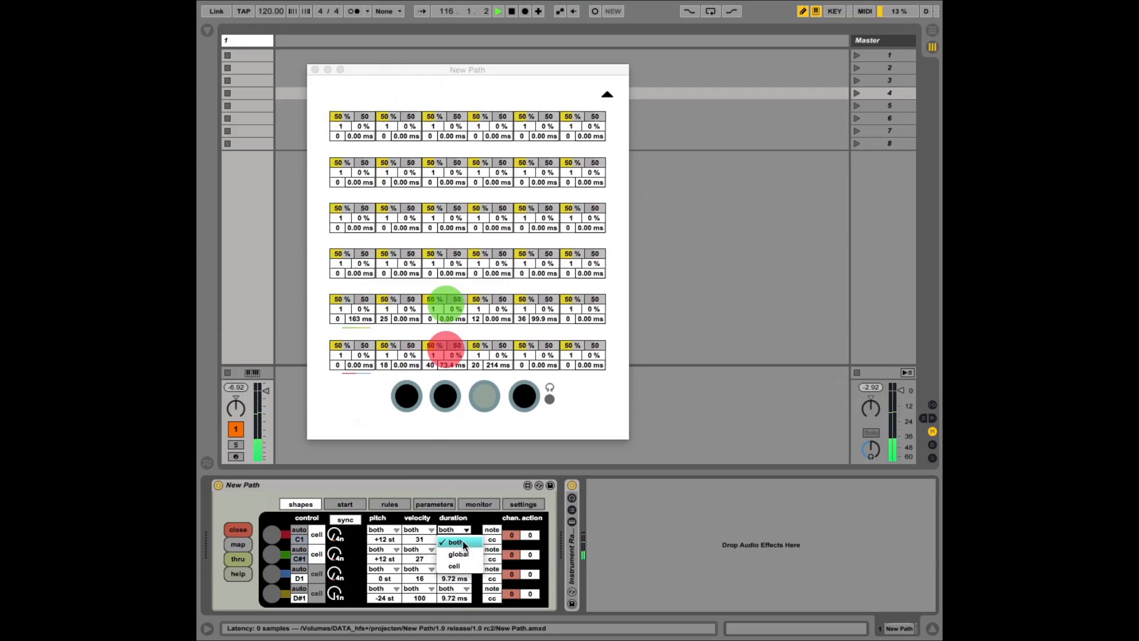
left_click(569, 416)
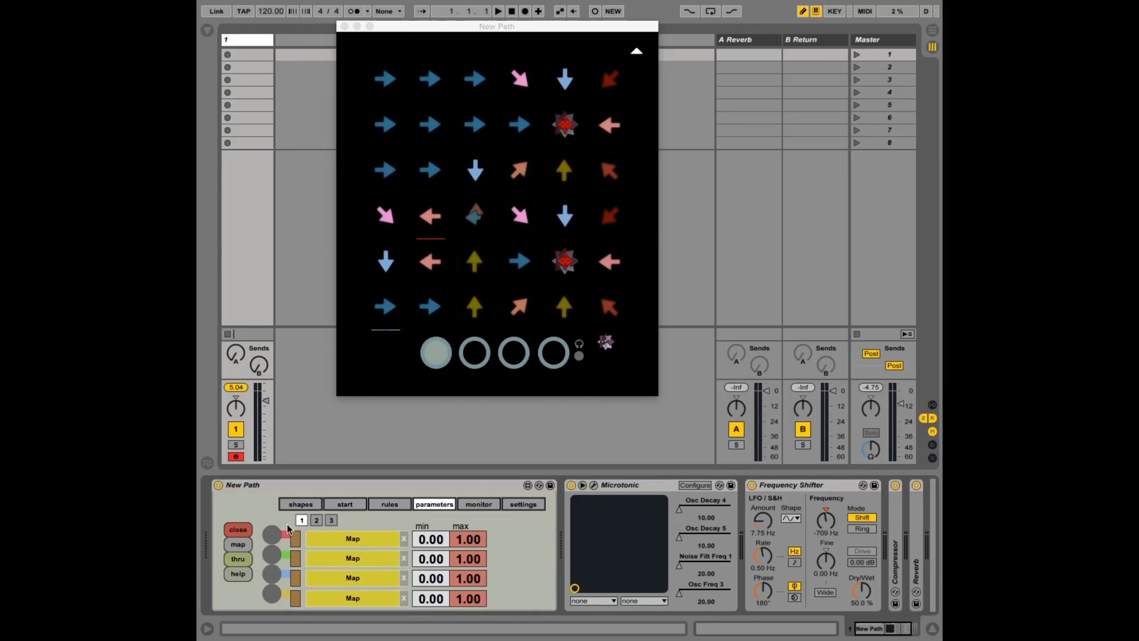
Map the red shape's first parameter slot to Microtonic's Osc Decay 4.
left_click(316, 521)
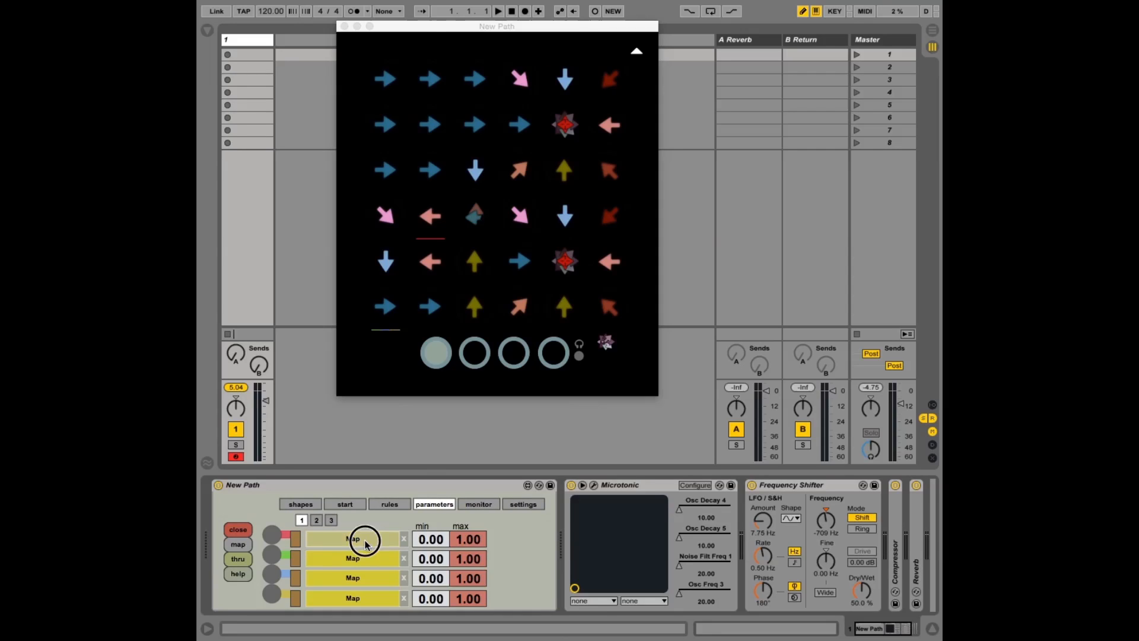
left_click(698, 507)
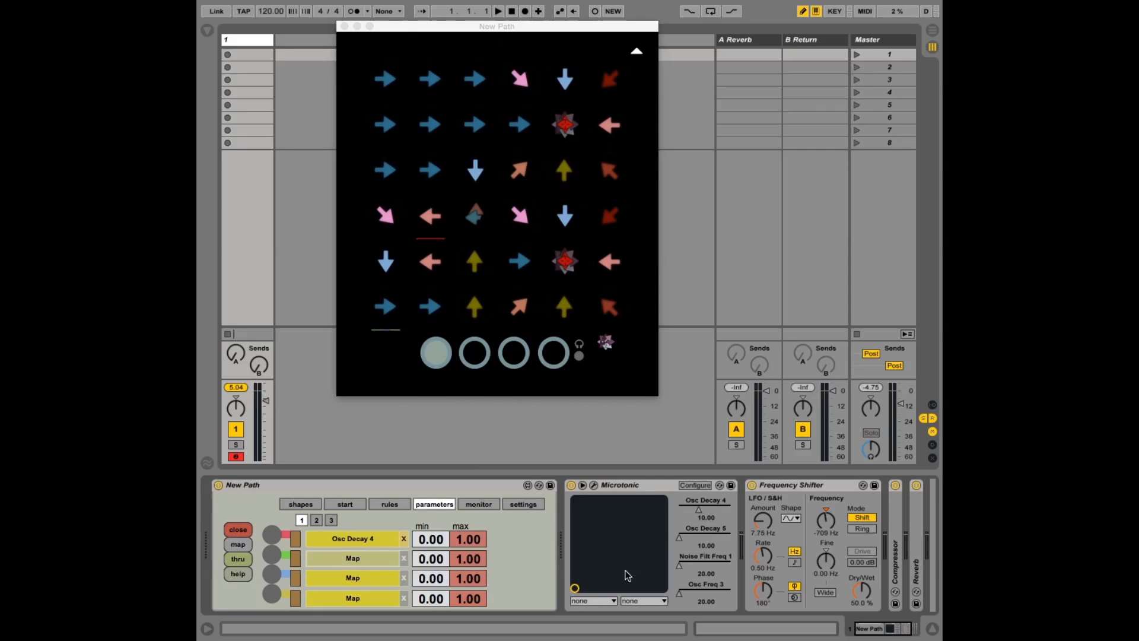
Map the green, blue and yellow shapes' first parameter slots to Microtonic's Osc Decay 5, Noise Filt Freq 1 and Osc Freq 3.
left_click(711, 537)
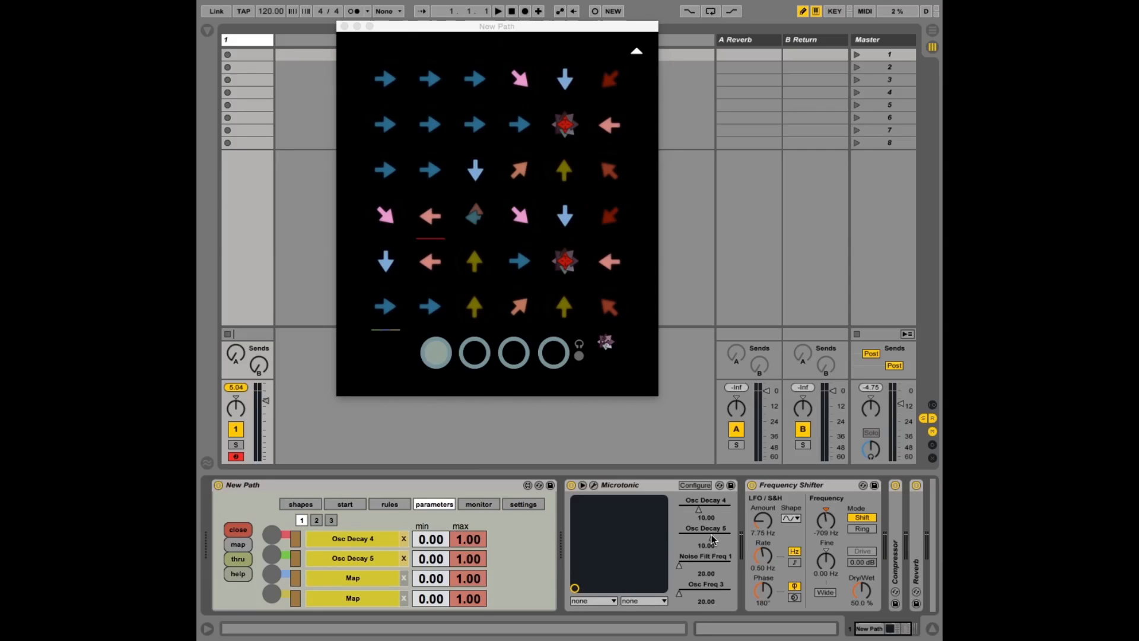
left_click(360, 600)
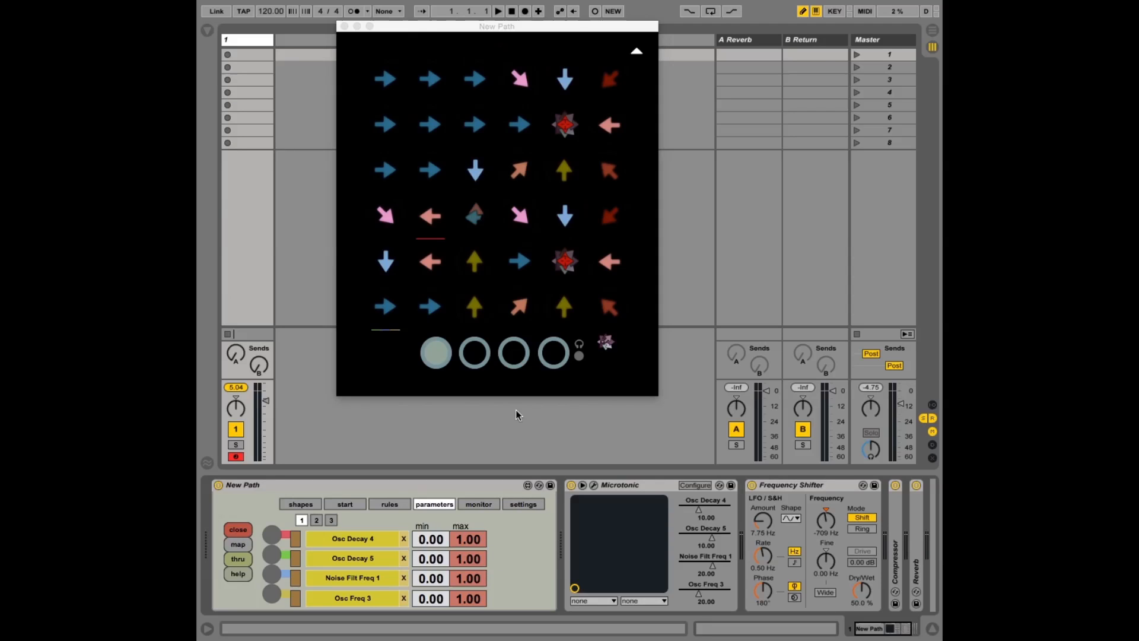
Start playback and set parameter values to 0.33 and 0.43 for row six's second and third cells, and 0.48 and 0.56 for row four's.
left_click(556, 358)
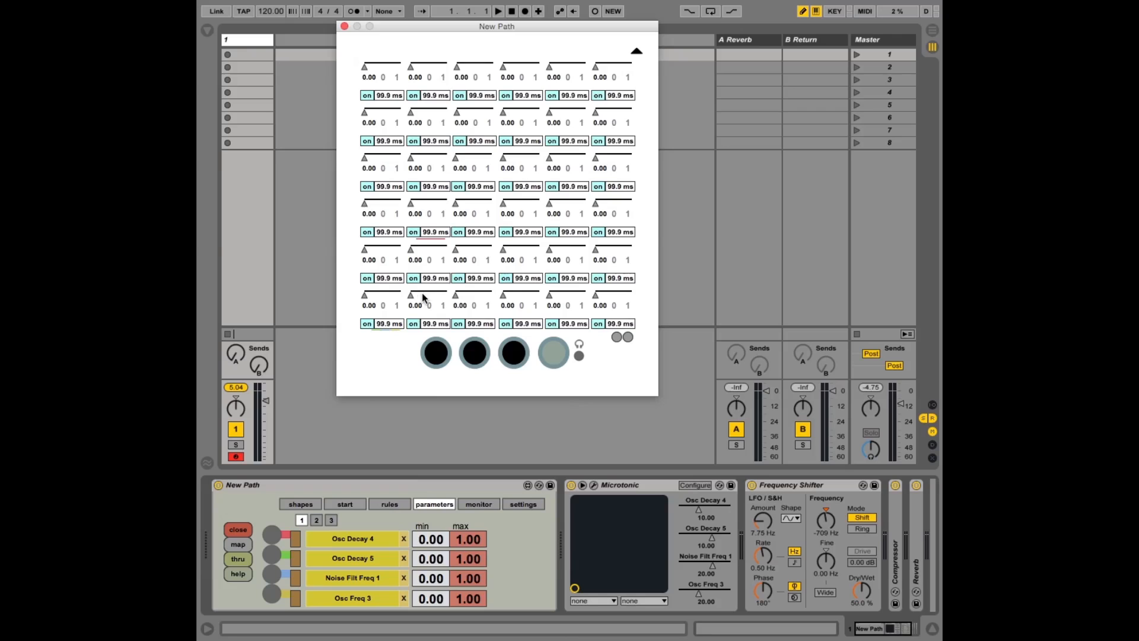
left_click(498, 12)
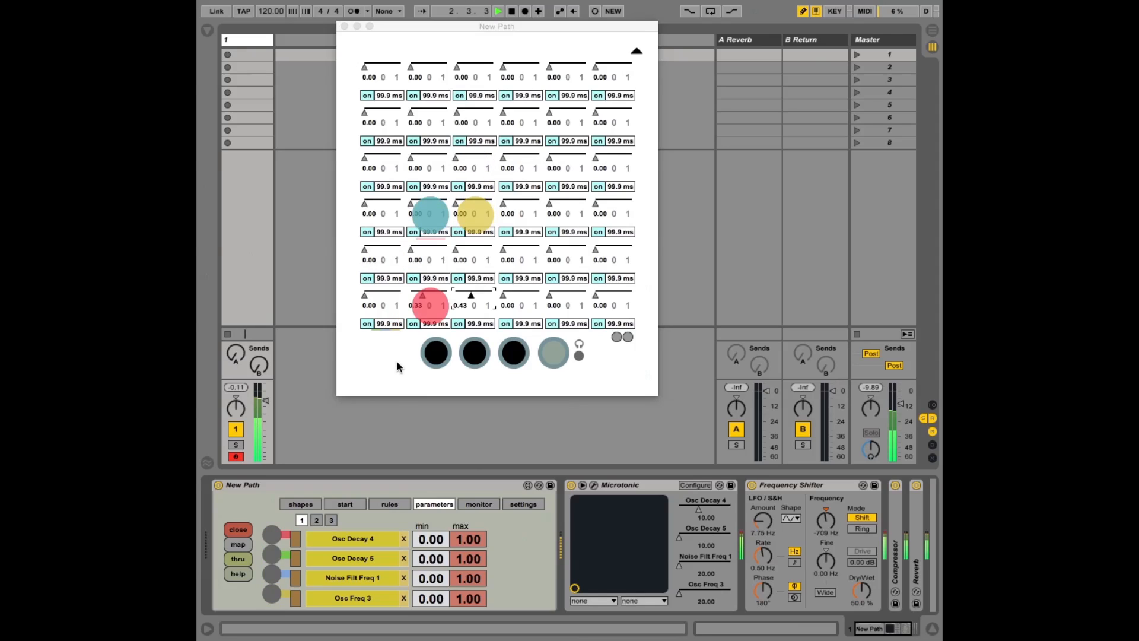
left_click(425, 204)
left_click(475, 206)
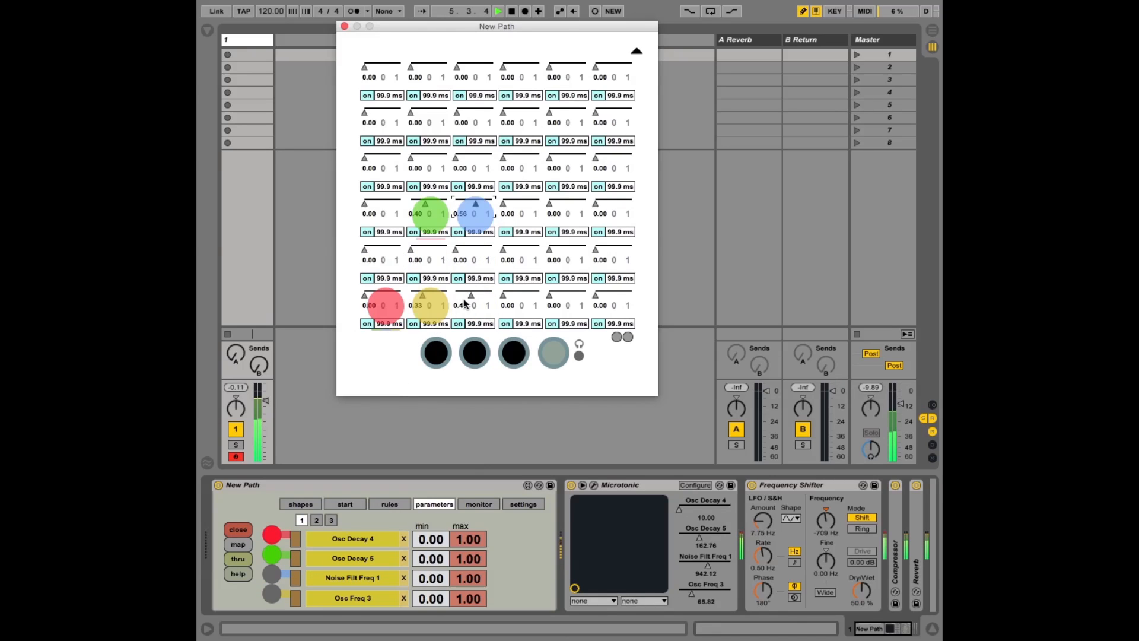
Set the time of row four's third cell to 1.13 s, and toggle rows three and four's third cells off and back on.
left_click_drag(477, 233, 487, 547)
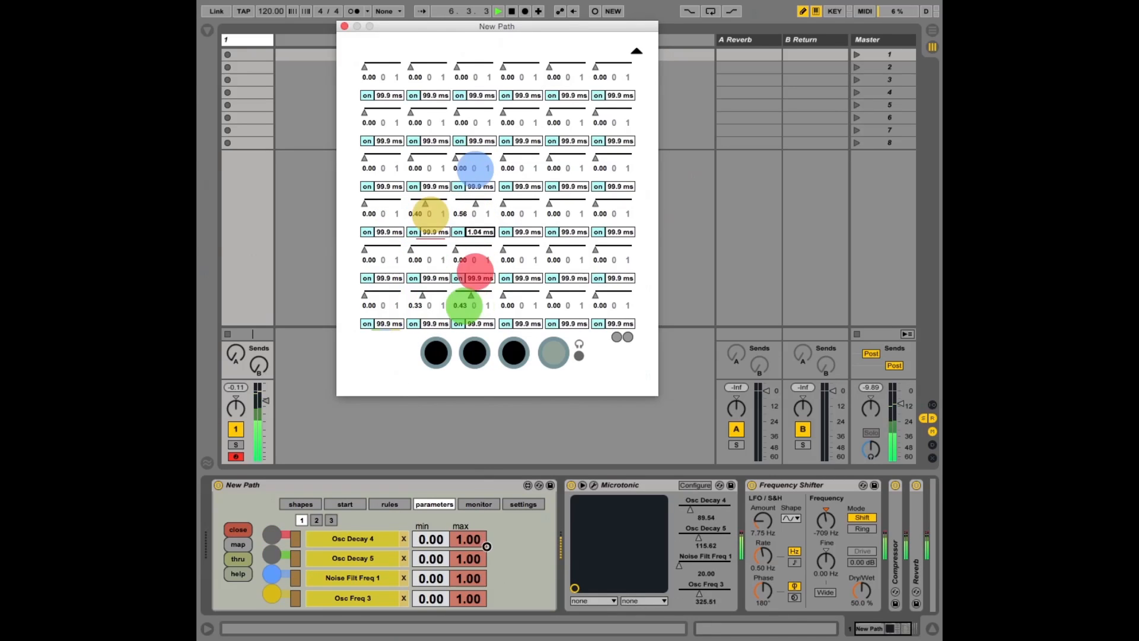
left_click(470, 235)
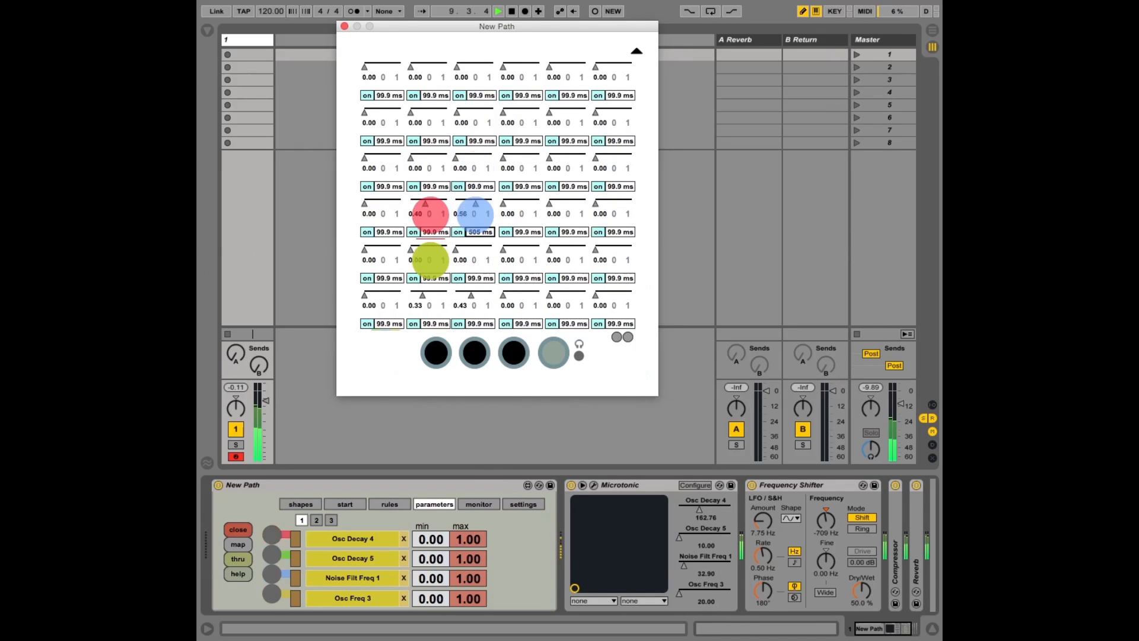
left_click_drag(853, 265, 870, 120)
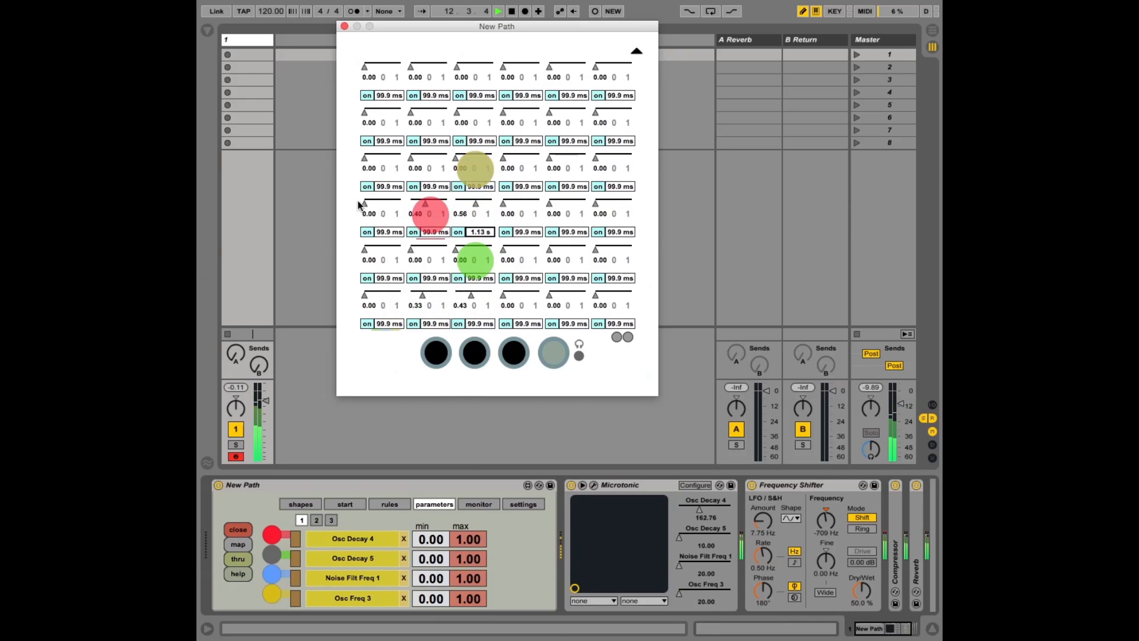
left_click(458, 187)
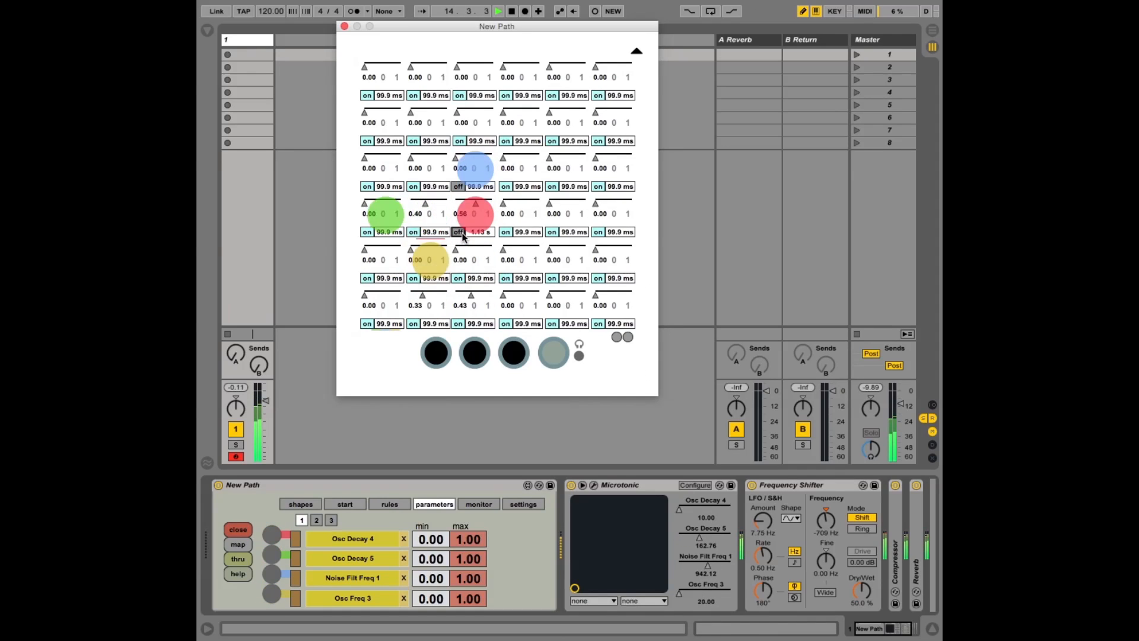
left_click(458, 232)
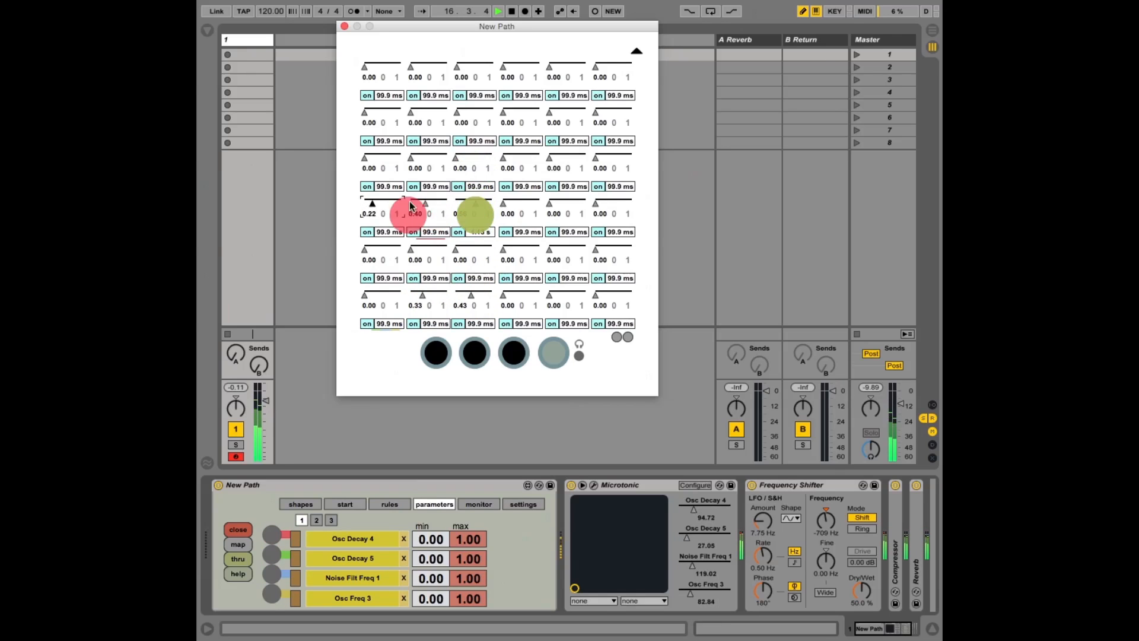
Set parameter values to 0.22, 0.62 and 0.38 for row four's first three cells, and 0.27, 0.67 and 0.44 for row five's.
left_click(469, 202)
left_click(472, 249)
left_click(435, 249)
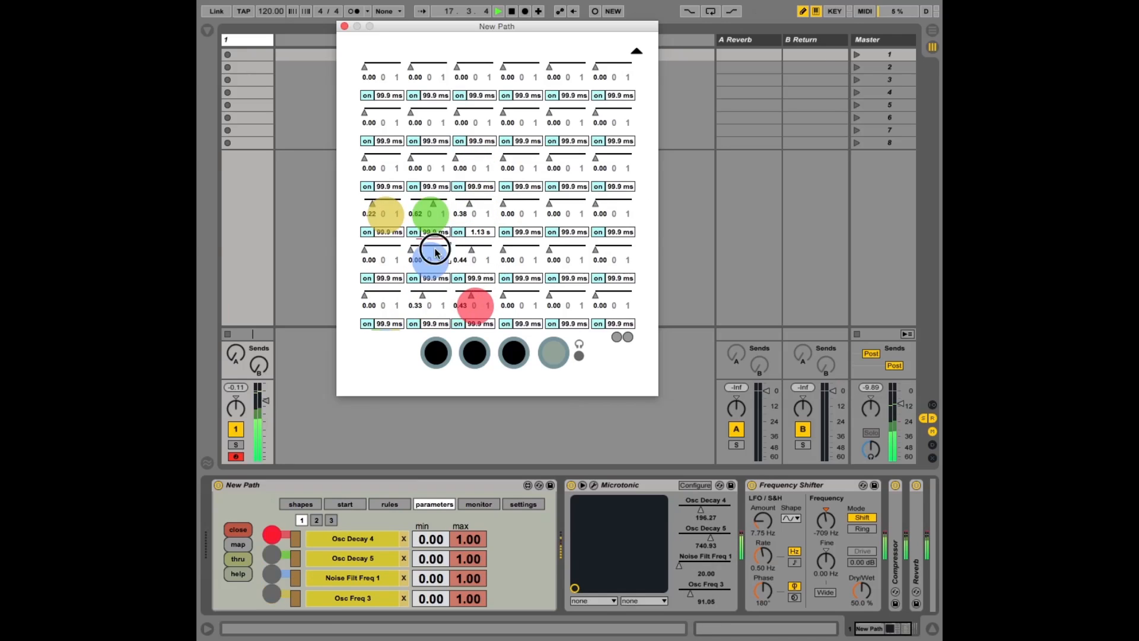
left_click(374, 248)
Show the arrow grid and limit Osc Decay 4's maximum to 0.51 and Osc Decay 5's to 0.76, inverting Noise Filt Freq 1's range to 1.00–0.00.
left_click(429, 356)
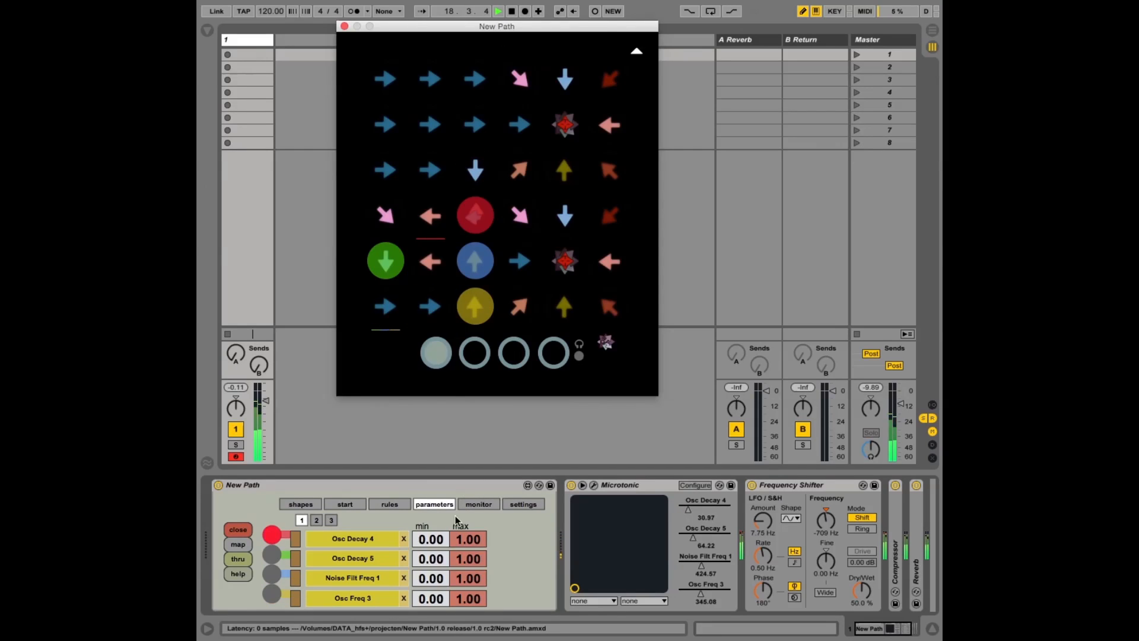
left_click_drag(471, 540, 435, 498)
mouse_move(470, 576)
left_mouse_down()
mouse_move(471, 638)
mouse_move(468, 583)
left_mouse_up()
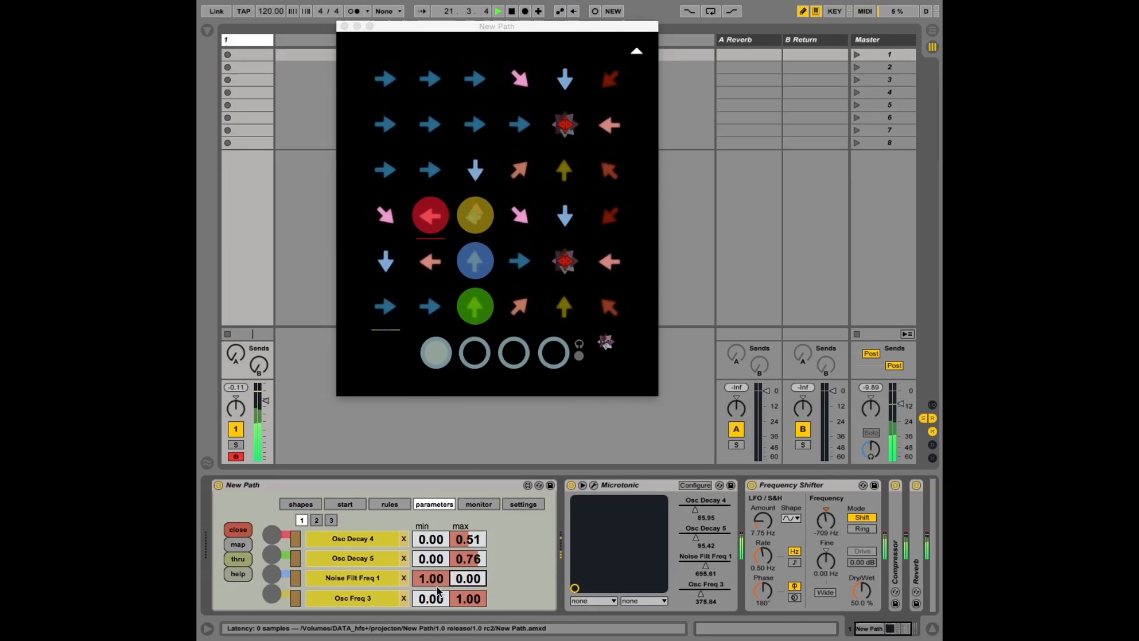
Map the red shape's second parameter slot to the Frequency Shifter's Coarse frequency with a range of 0.46 to 0.58.
left_click(317, 520)
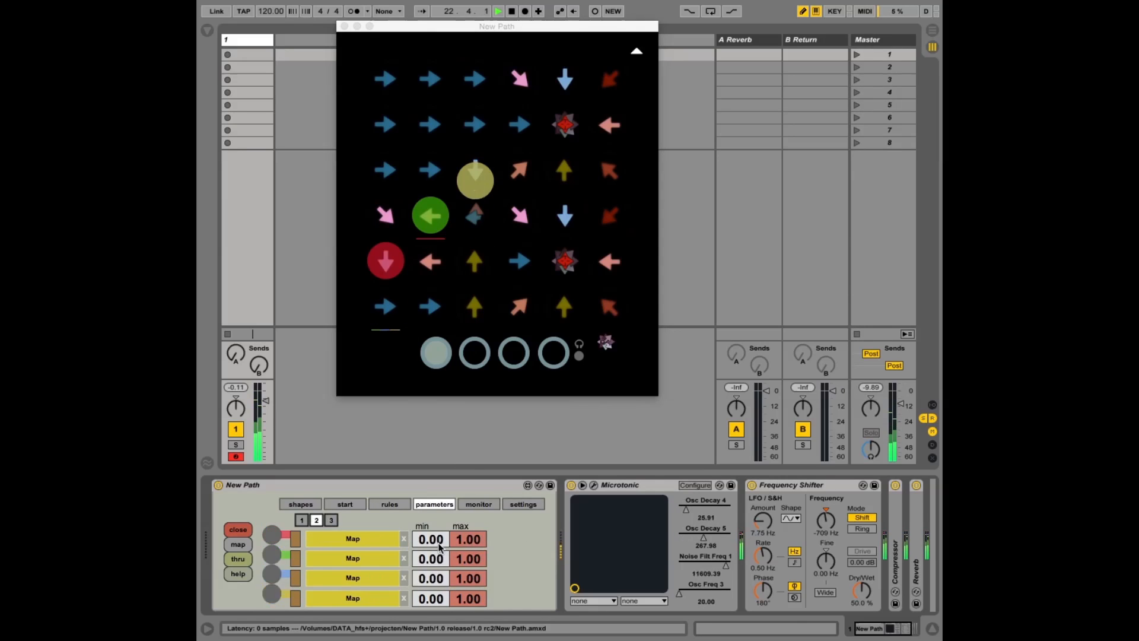
left_click_drag(432, 539, 438, 504)
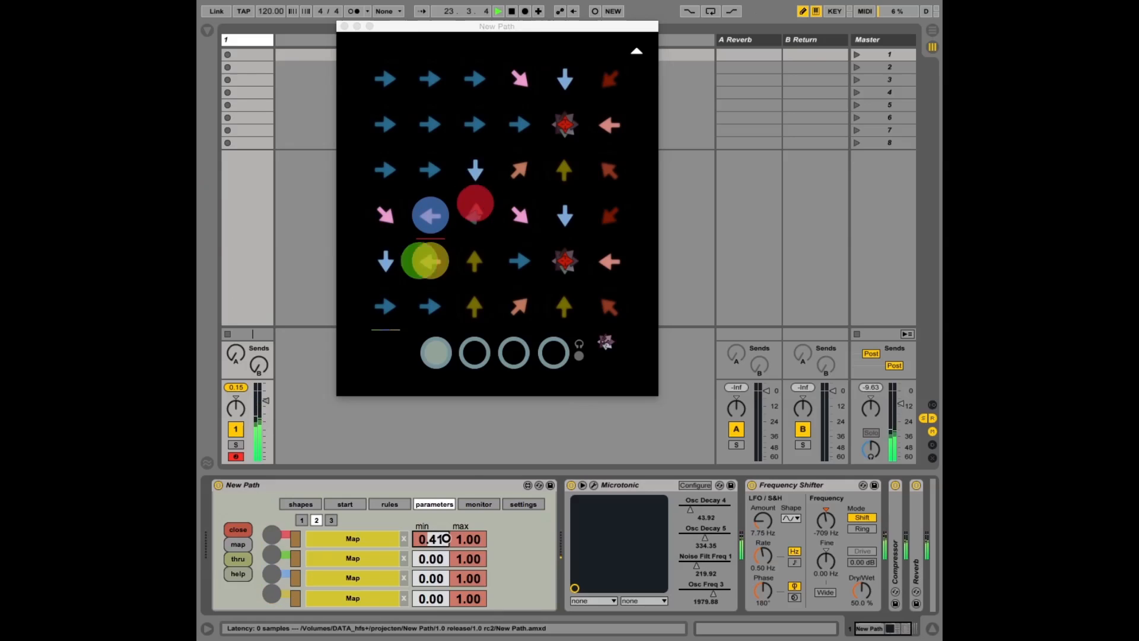
left_click_drag(476, 540, 473, 576)
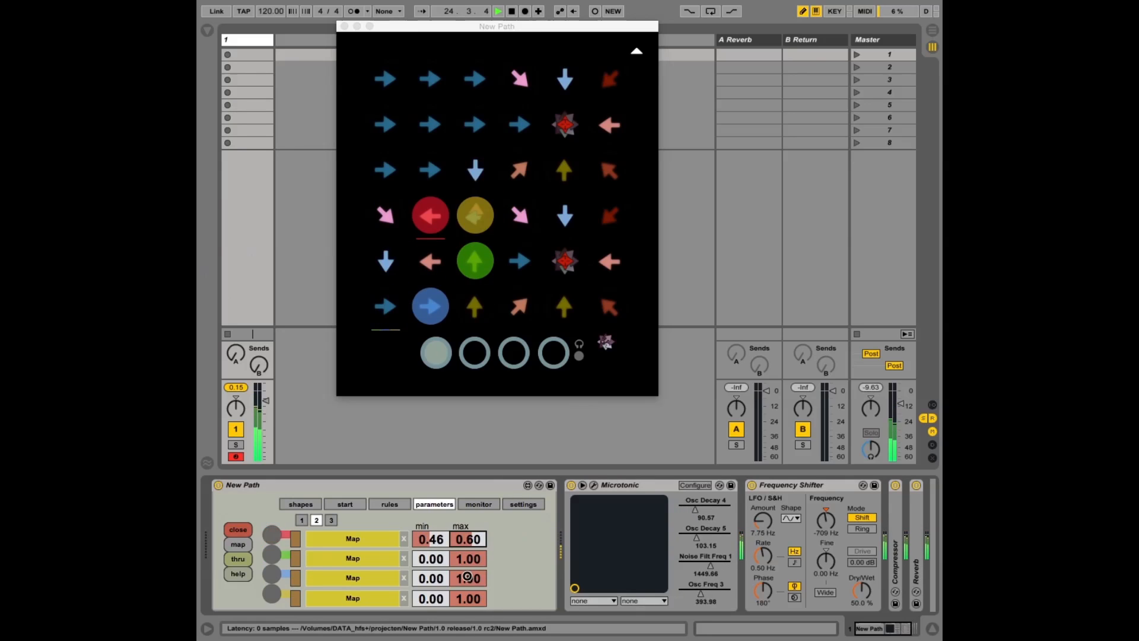
left_click(354, 539)
left_click(827, 522)
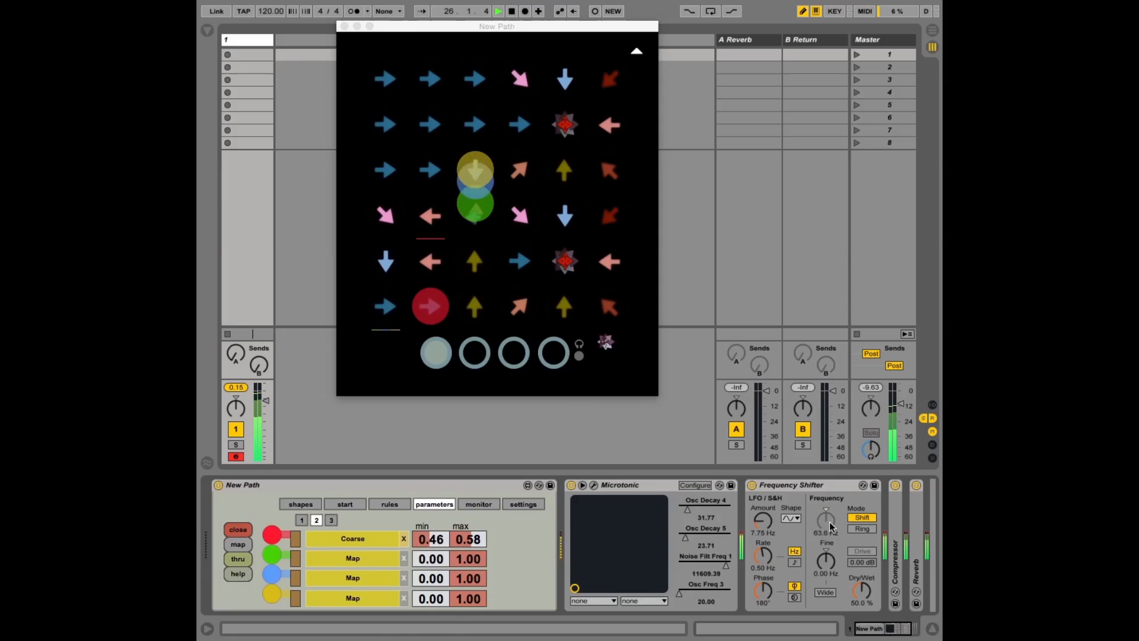
Switch the red shape's Coarse mapping off and back on.
left_click(296, 540)
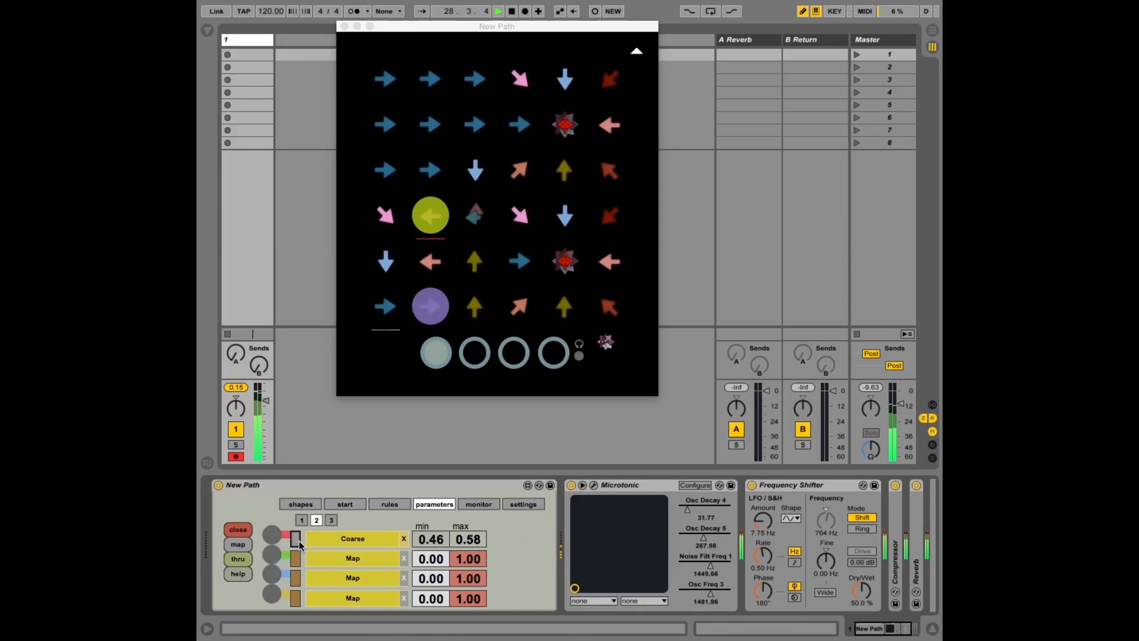
left_click(297, 540)
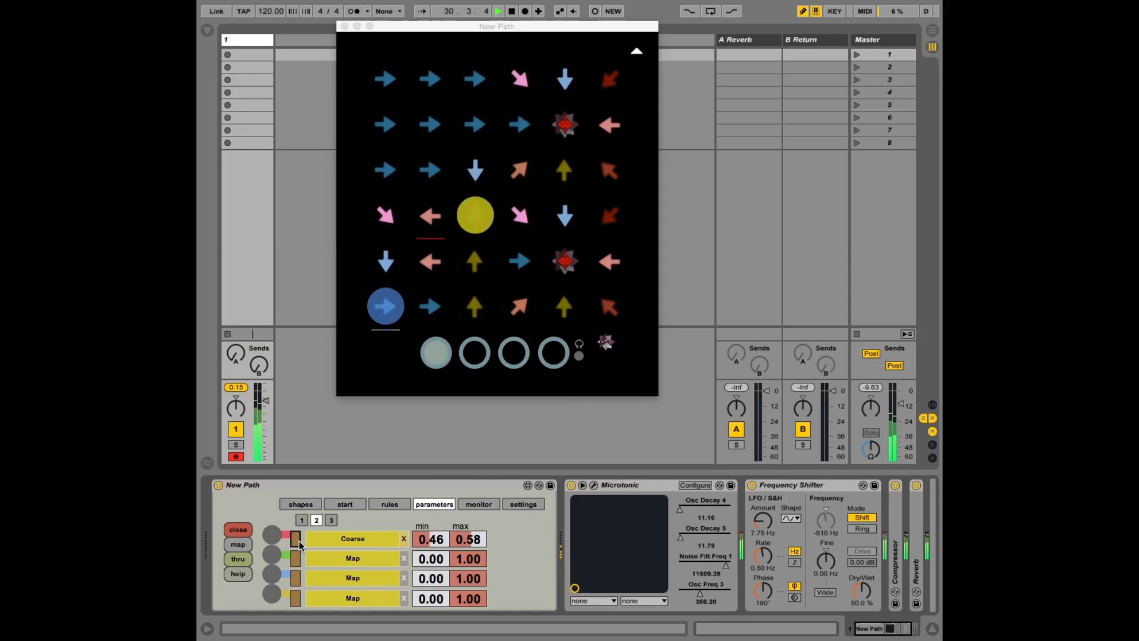
Draw parameter values 0.47, 0.56, 0.50, 0.76, 0.44 and 0.64 across row six, and 0.75, 0.81, 0.57, 0.40 and 0.65 down column four.
left_click(555, 356)
left_click(554, 356)
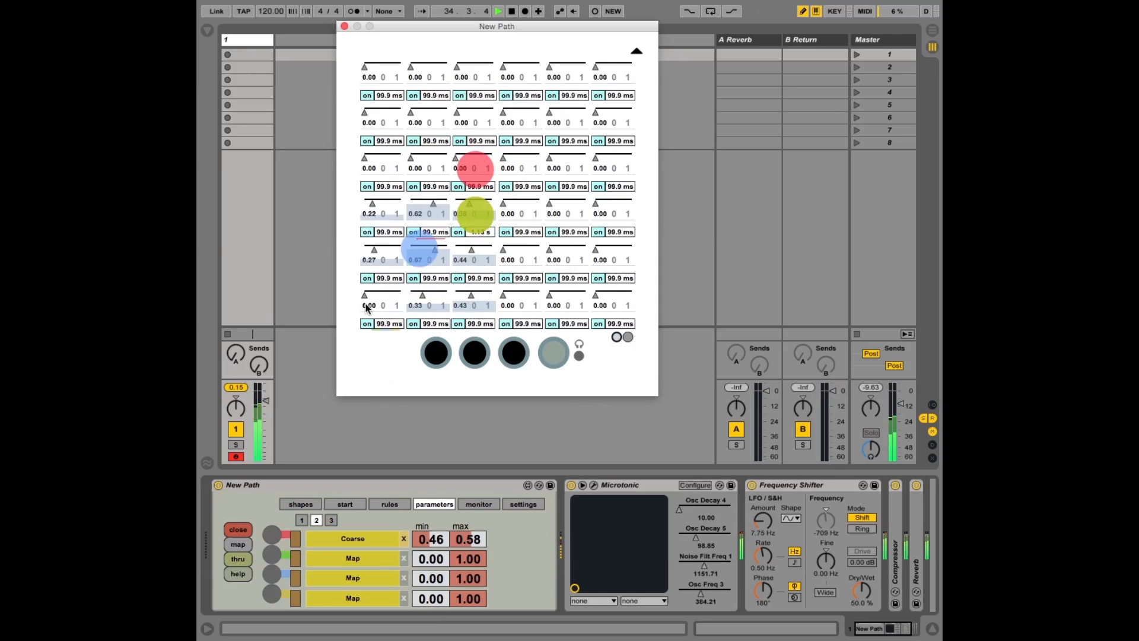
mouse_move(368, 302)
left_mouse_down()
mouse_move(618, 297)
mouse_move(580, 300)
mouse_move(573, 314)
mouse_move(529, 292)
mouse_move(514, 180)
mouse_move(530, 65)
left_mouse_up()
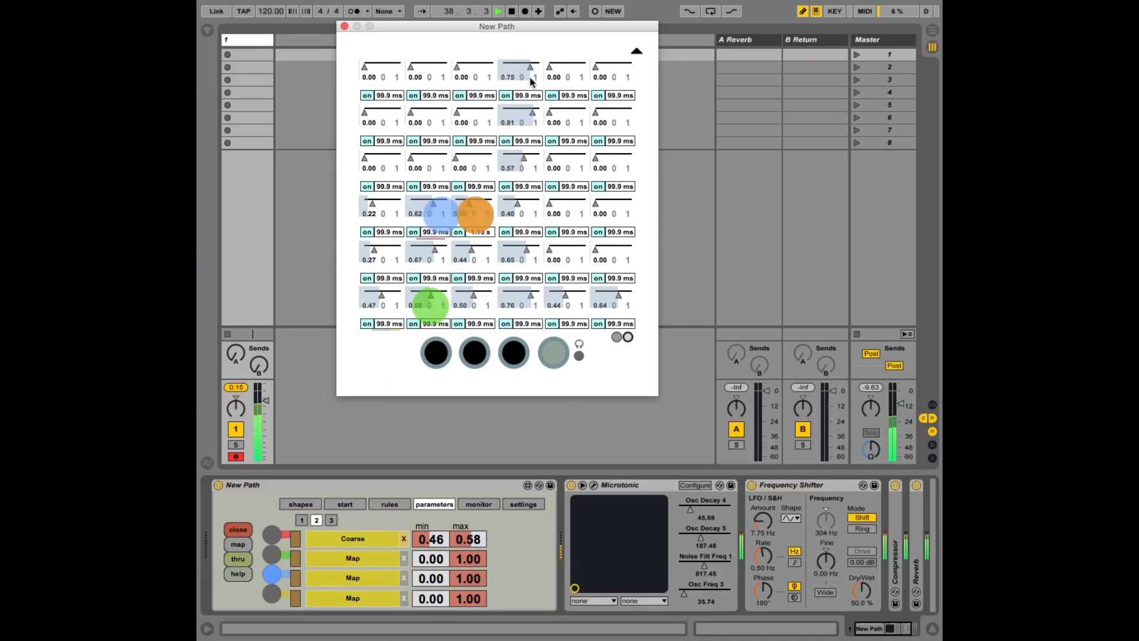
left_click(628, 340)
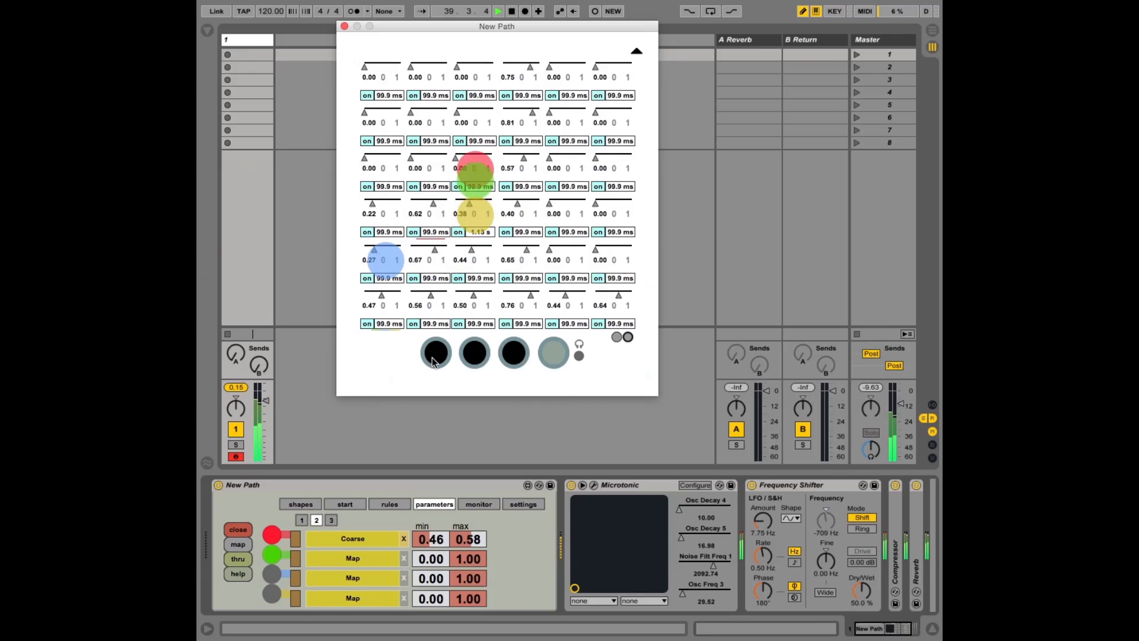